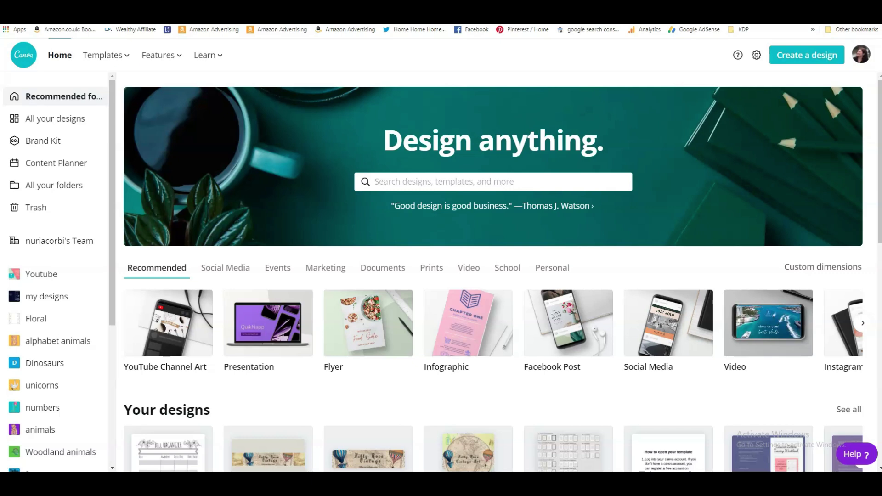
Switch from Canva to the Tangent Templates tab showing its interiors paper layouts.
{"action": "left_click", "coordinate": [607, 16]}
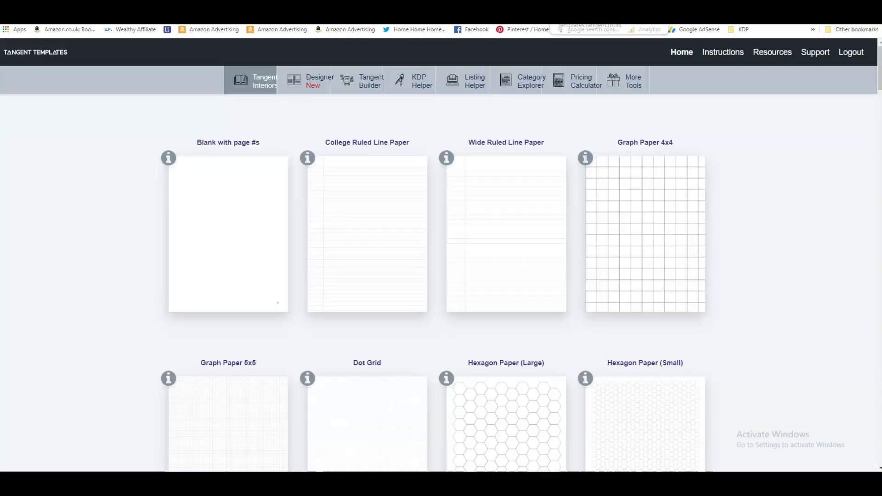
Go from More Tools to the PDF Inspector & Converter (Beta) page and begin a PDF upload.
{"action": "left_click", "coordinate": [633, 87]}
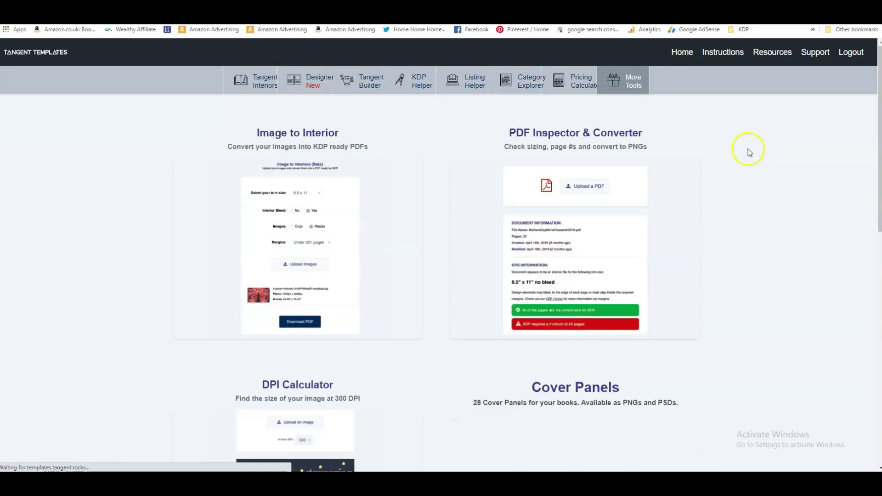
{"action": "scroll", "coordinate": [745, 181], "scroll_direction": "down", "scroll_amount": 10}
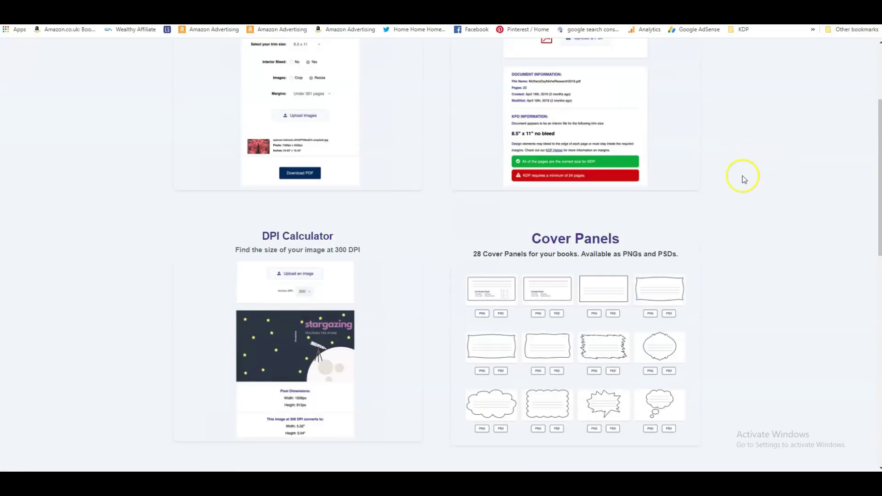
{"action": "scroll", "coordinate": [744, 179], "scroll_direction": "down", "scroll_amount": 4}
{"action": "scroll", "coordinate": [747, 180], "scroll_direction": "up", "scroll_amount": 13}
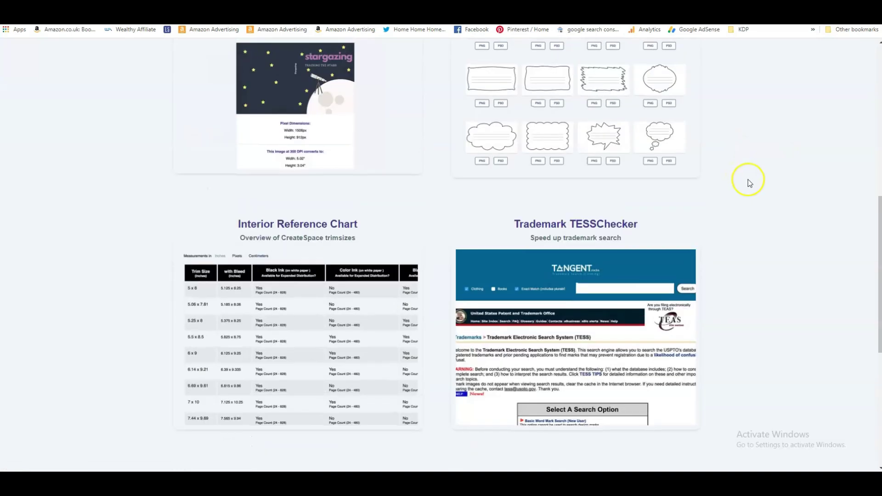
{"action": "left_click", "coordinate": [475, 157]}
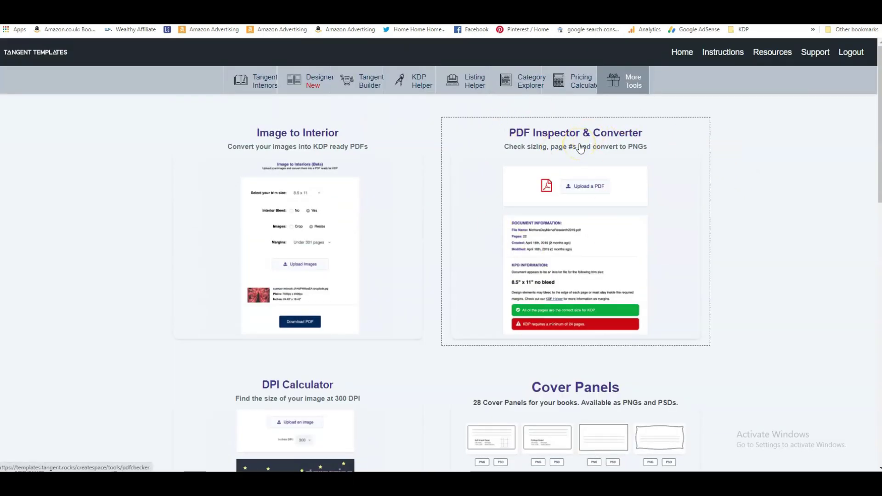
{"action": "left_click", "coordinate": [710, 217]}
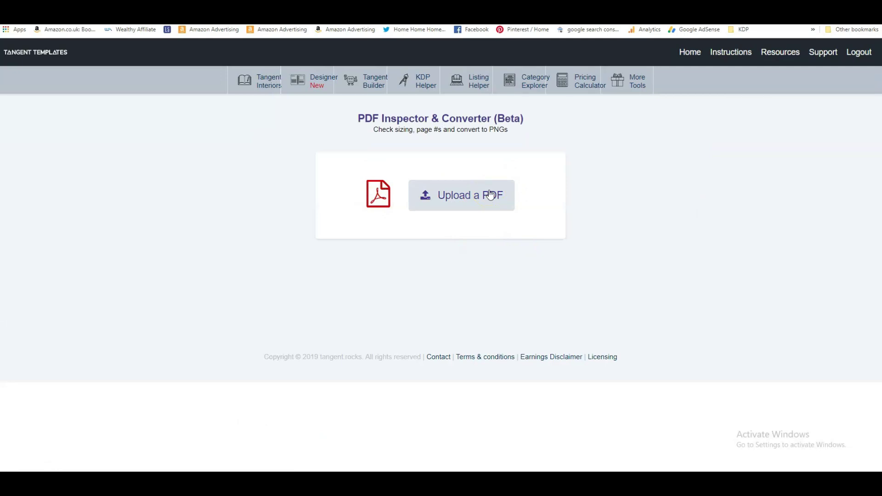
{"action": "left_click", "coordinate": [490, 195]}
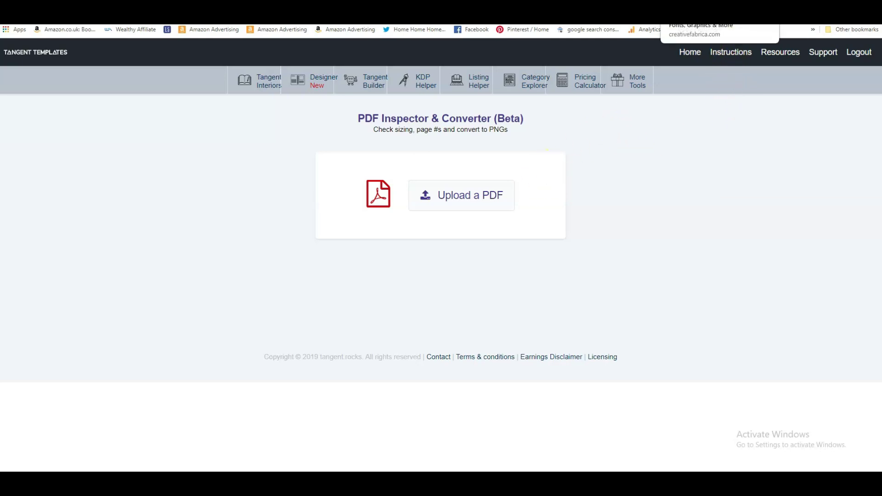
Go to Creative Fabrica and open the Graphics KDP Interiors category.
{"action": "left_click", "coordinate": [746, 30]}
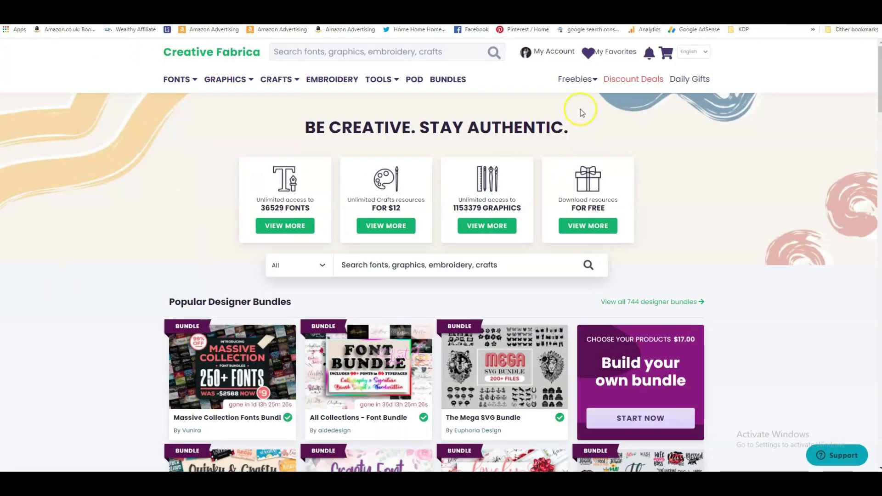
{"action": "mouse_move", "coordinate": [201, 82]}
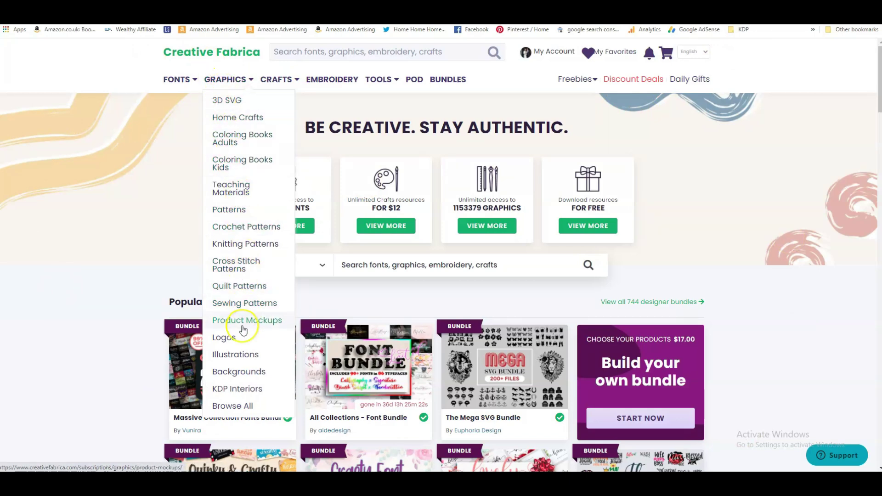
{"action": "left_click", "coordinate": [231, 393]}
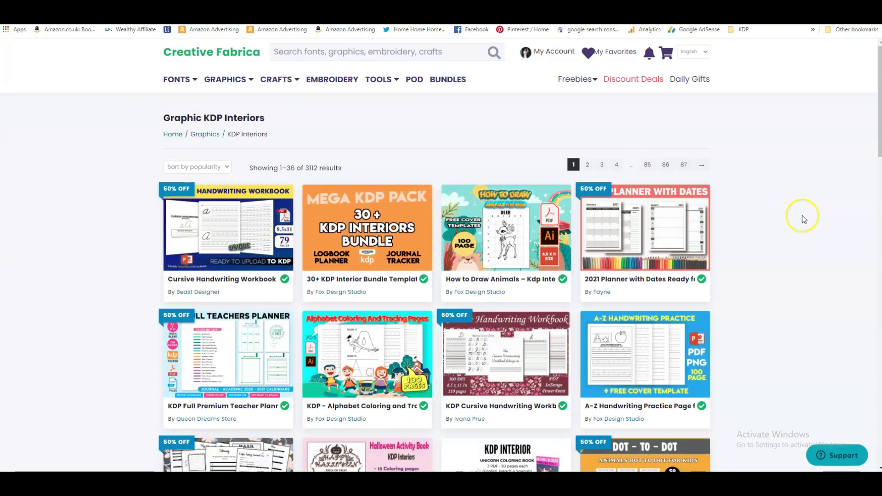
Browse the listing of 3112 KDP interior templates, such as handwriting workbooks and planners.
{"action": "scroll", "coordinate": [779, 223], "scroll_direction": "down", "scroll_amount": 2}
{"action": "scroll", "coordinate": [787, 212], "scroll_direction": "down", "scroll_amount": 6}
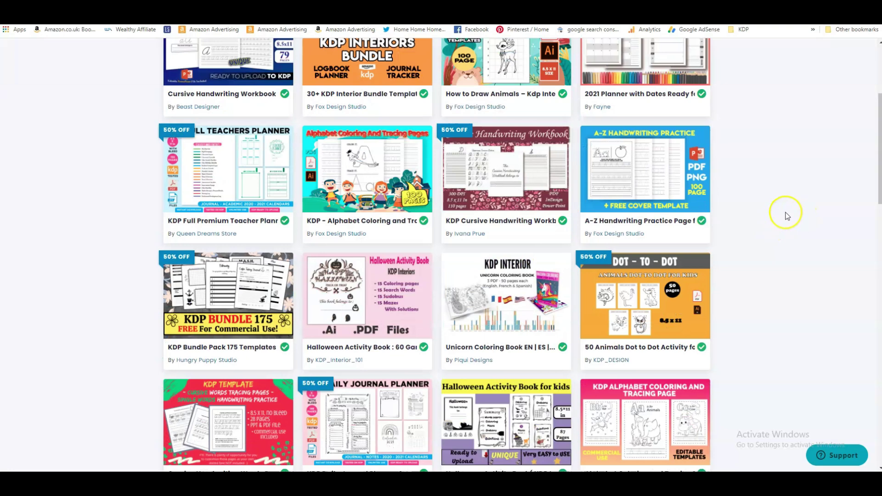
{"action": "scroll", "coordinate": [822, 196], "scroll_direction": "down", "scroll_amount": 2}
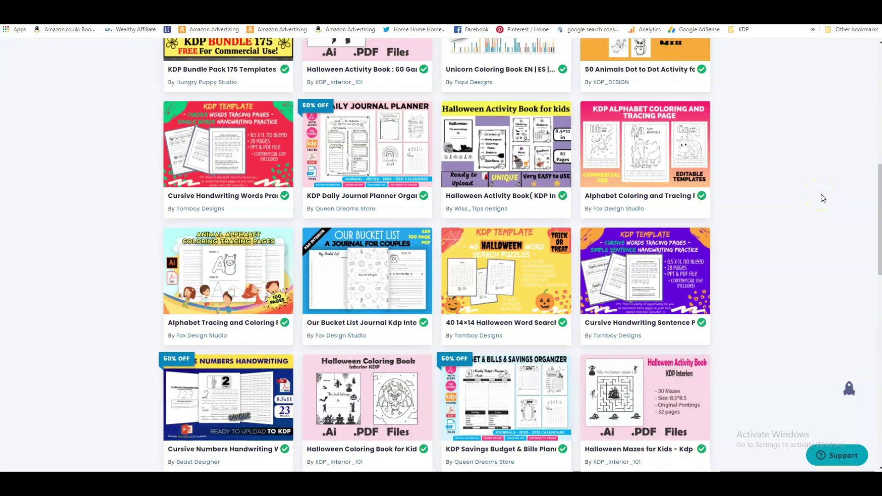
{"action": "scroll", "coordinate": [822, 198], "scroll_direction": "up", "scroll_amount": 3}
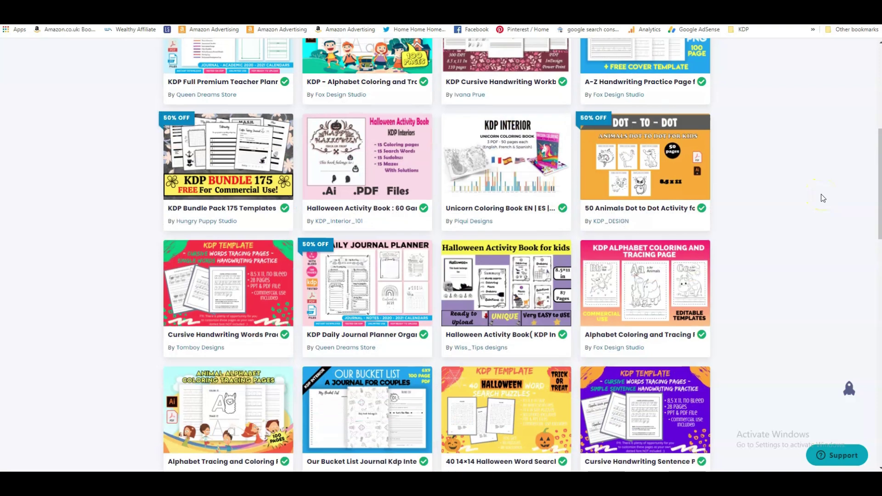
{"action": "scroll", "coordinate": [822, 198], "scroll_direction": "up", "scroll_amount": 2}
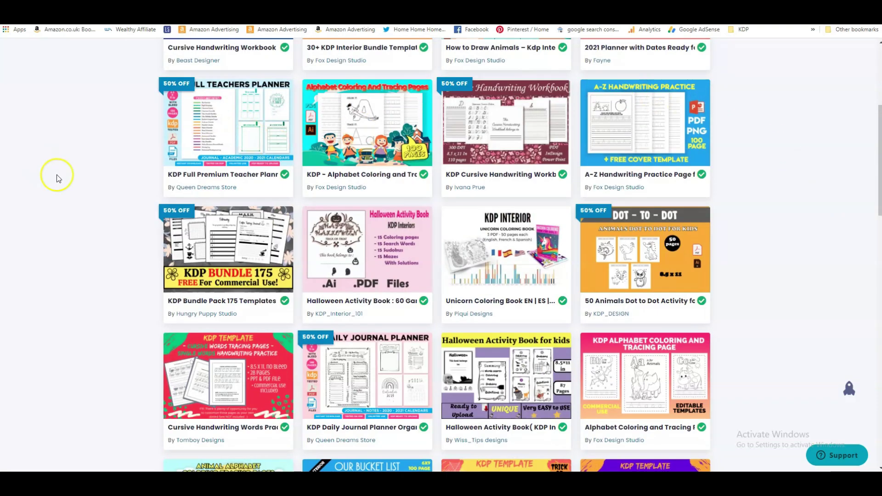
{"action": "scroll", "coordinate": [106, 189], "scroll_direction": "up", "scroll_amount": 2}
{"action": "scroll", "coordinate": [73, 138], "scroll_direction": "up", "scroll_amount": 3}
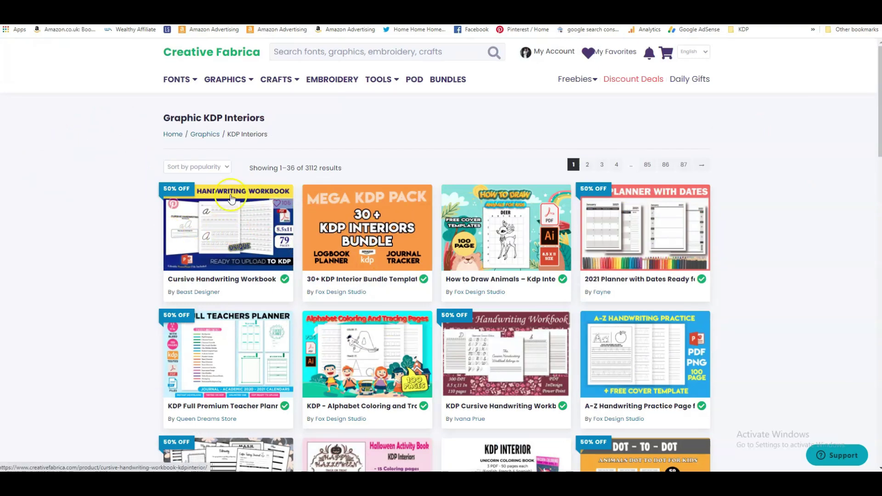
{"action": "scroll", "coordinate": [749, 184], "scroll_direction": "down", "scroll_amount": 2}
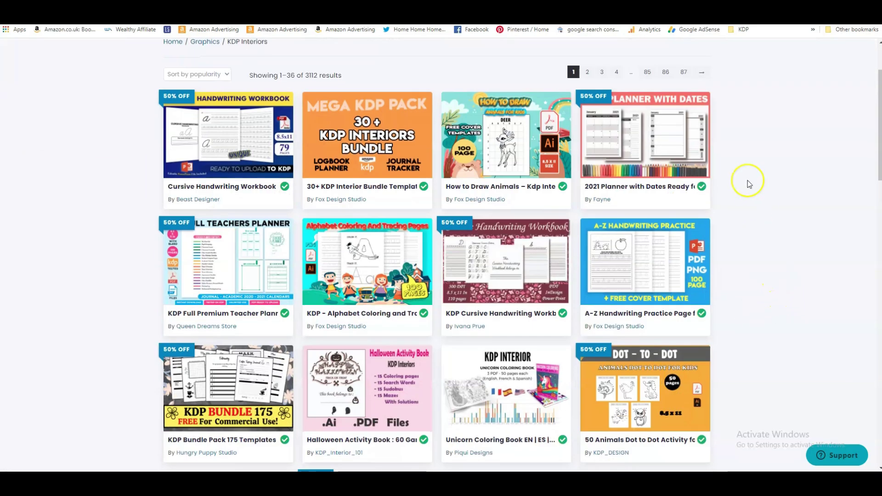
{"action": "scroll", "coordinate": [781, 269], "scroll_direction": "down", "scroll_amount": 1}
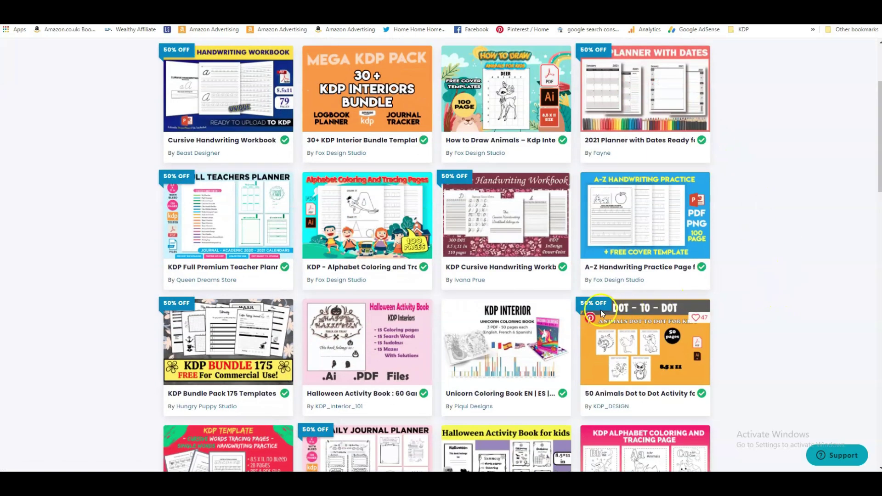
{"action": "scroll", "coordinate": [758, 278], "scroll_direction": "down", "scroll_amount": 6}
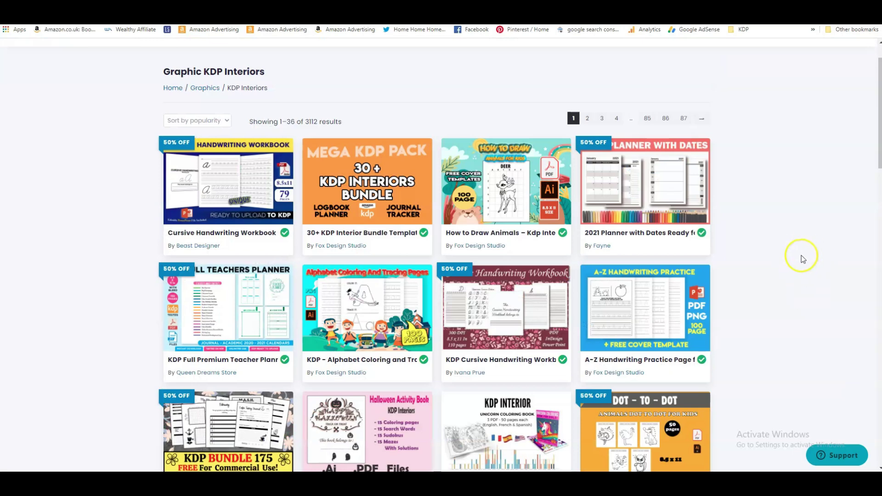
Scroll to the end of the KDP Interiors listing and move to page 2.
{"action": "scroll", "coordinate": [800, 257], "scroll_direction": "down", "scroll_amount": 4}
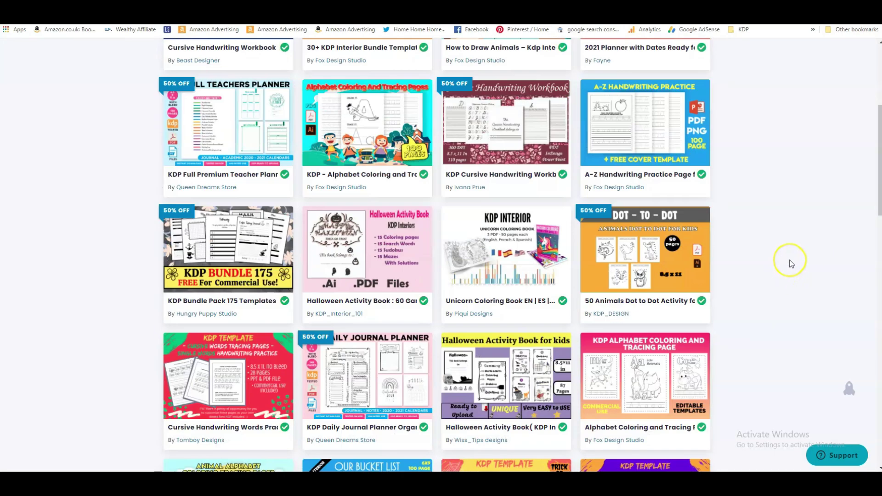
{"action": "scroll", "coordinate": [790, 263], "scroll_direction": "down", "scroll_amount": 5}
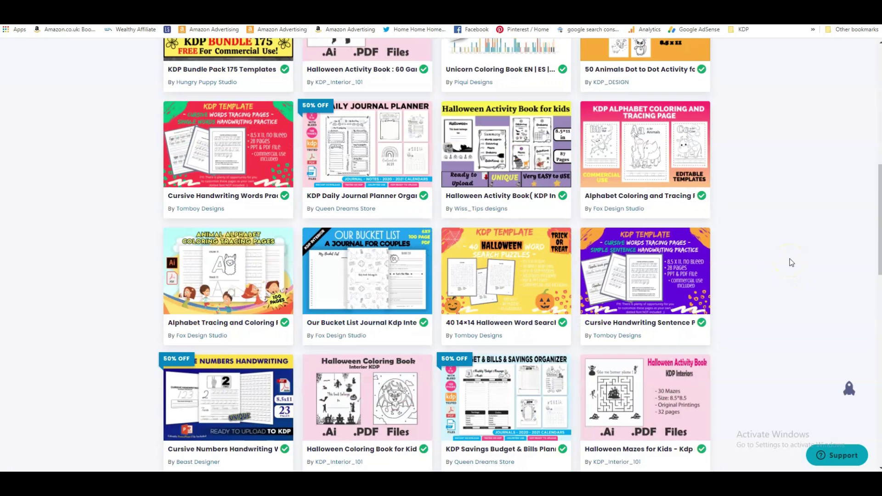
{"action": "scroll", "coordinate": [754, 311], "scroll_direction": "down", "scroll_amount": 2}
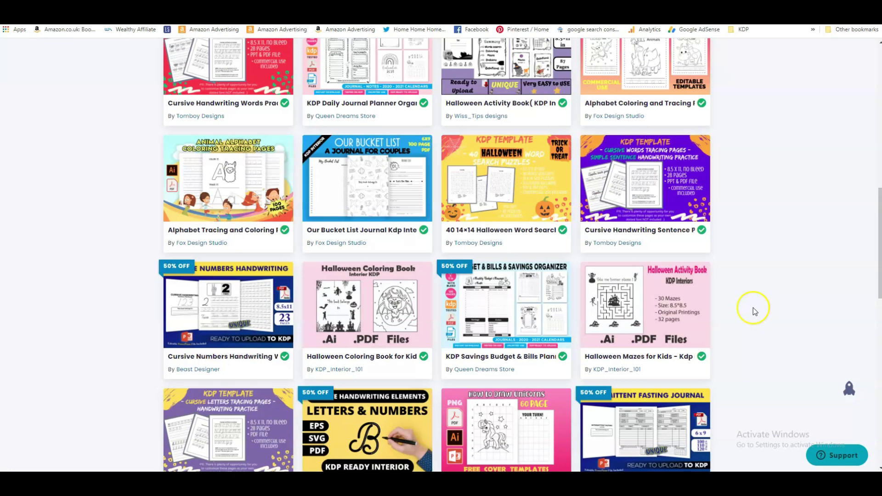
{"action": "scroll", "coordinate": [754, 311], "scroll_direction": "down", "scroll_amount": 2}
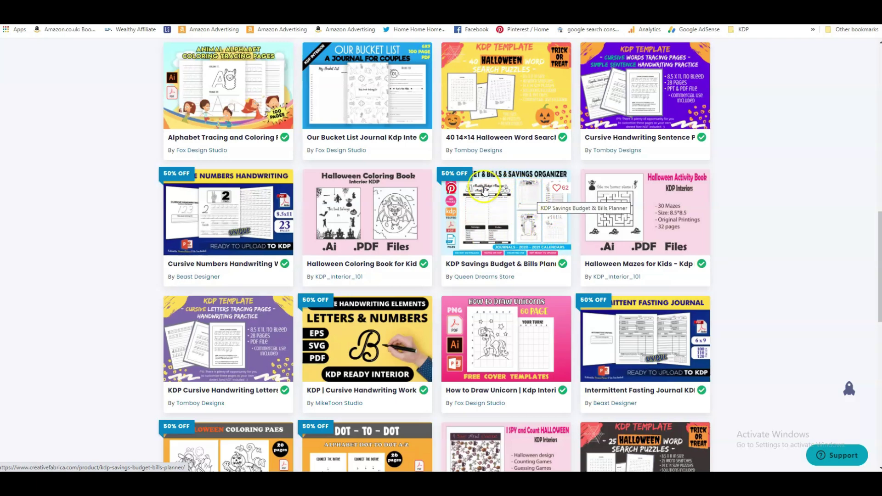
{"action": "left_click", "coordinate": [539, 192]}
{"action": "left_click", "coordinate": [520, 183]}
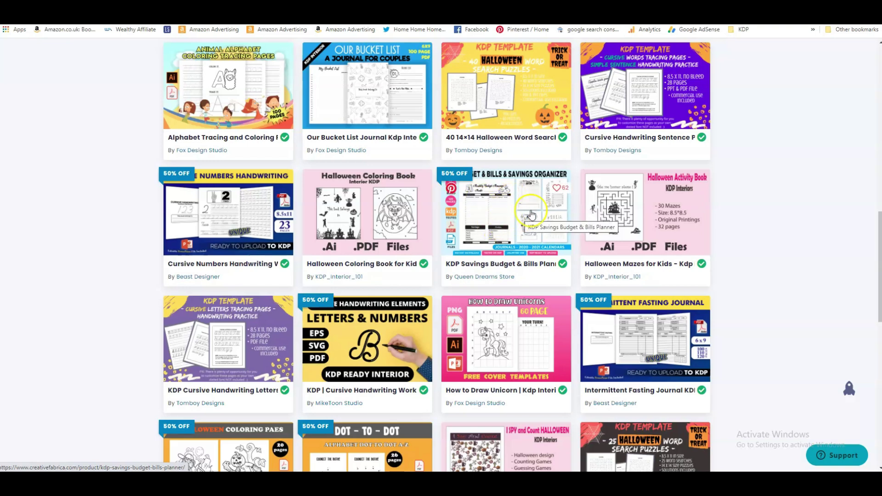
Scroll through page 2 (results 37–72) to the Medication Logbook for KDP card.
{"action": "scroll", "coordinate": [510, 202], "scroll_direction": "down", "scroll_amount": 2}
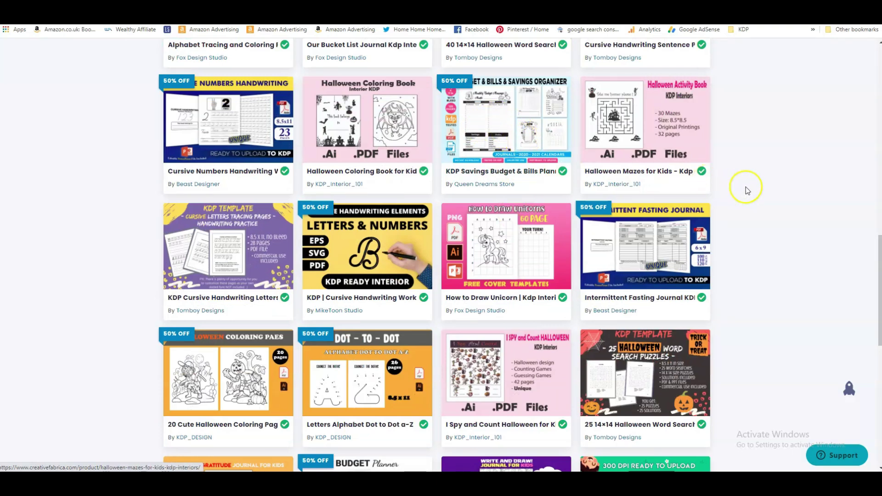
{"action": "scroll", "coordinate": [758, 184], "scroll_direction": "down", "scroll_amount": 1}
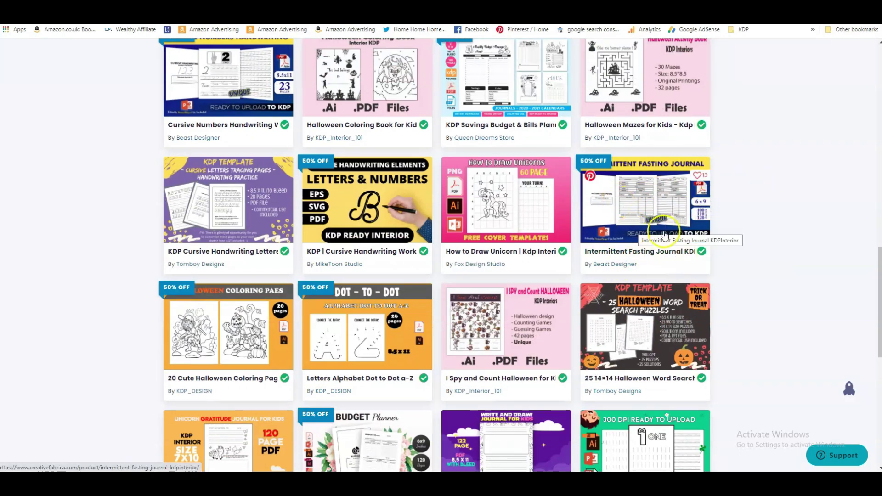
{"action": "scroll", "coordinate": [740, 276], "scroll_direction": "down", "scroll_amount": 2}
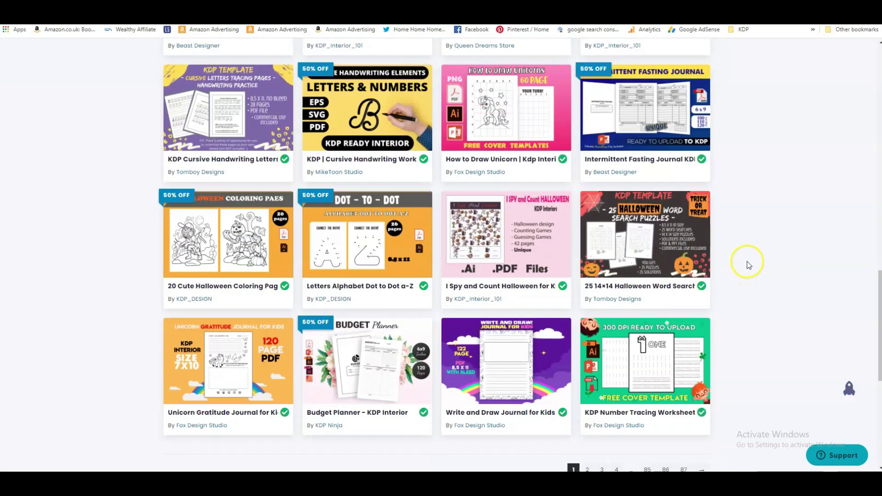
{"action": "scroll", "coordinate": [337, 285], "scroll_direction": "down", "scroll_amount": 1}
{"action": "scroll", "coordinate": [338, 285], "scroll_direction": "down", "scroll_amount": 1}
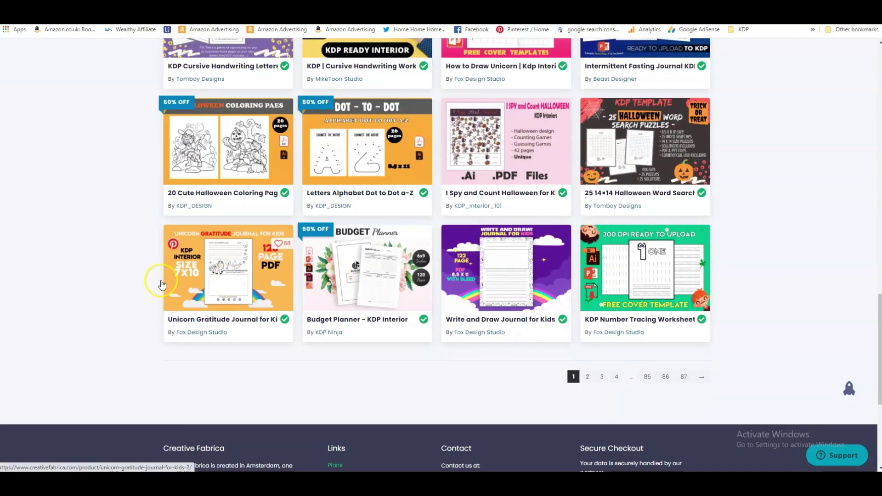
{"action": "scroll", "coordinate": [106, 266], "scroll_direction": "down", "scroll_amount": 2}
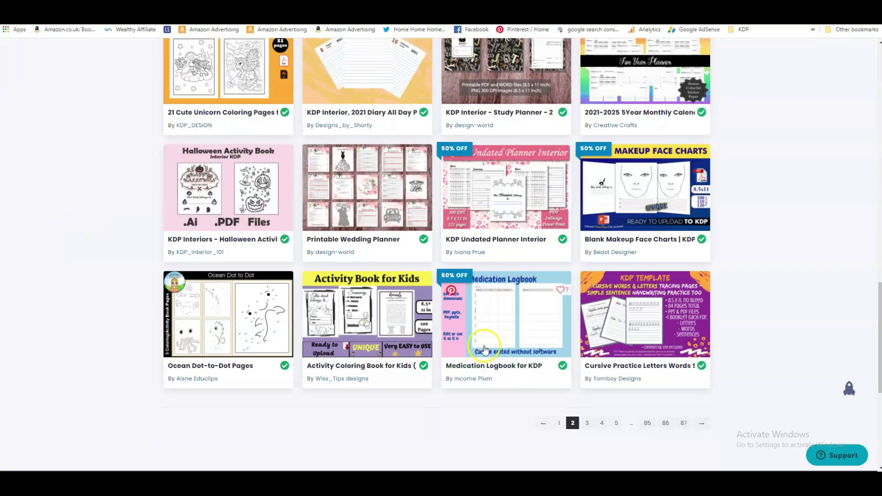
{"action": "scroll", "coordinate": [490, 345], "scroll_direction": "down", "scroll_amount": 20}
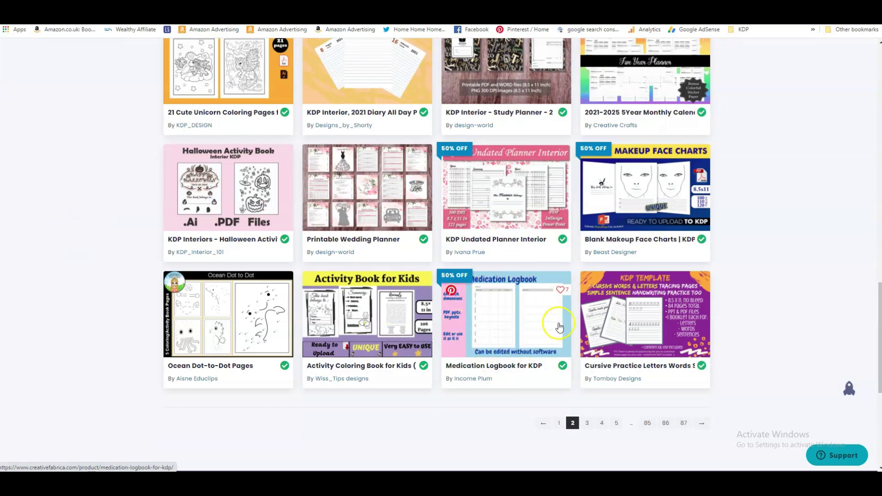
Download the Medication Logbook for KDP zip from its product page and open it in UltraZip.
{"action": "left_click", "coordinate": [537, 321]}
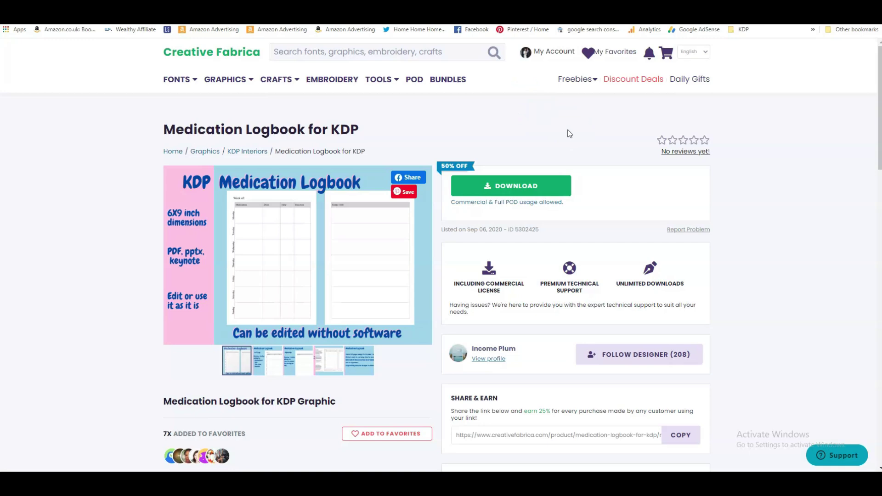
{"action": "left_click", "coordinate": [521, 195]}
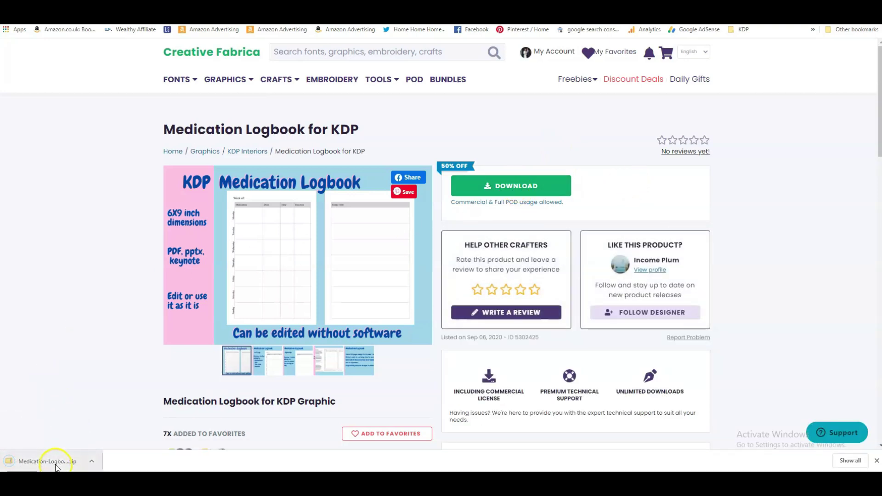
{"action": "left_click", "coordinate": [48, 462]}
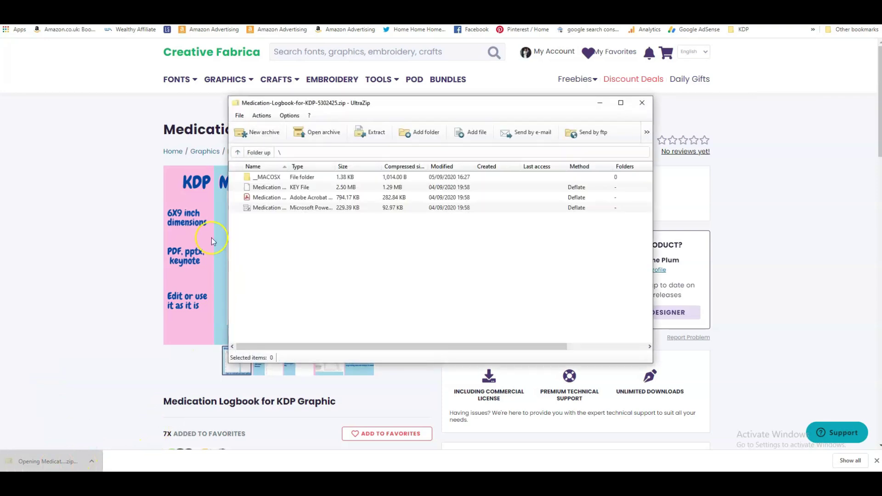
{"action": "left_click", "coordinate": [243, 197]}
{"action": "left_click", "coordinate": [248, 207]}
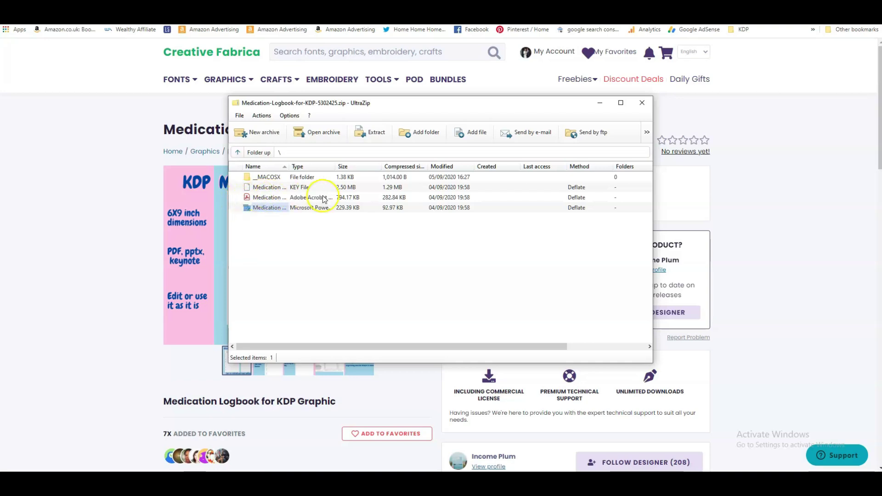
{"action": "double_click", "coordinate": [266, 200]}
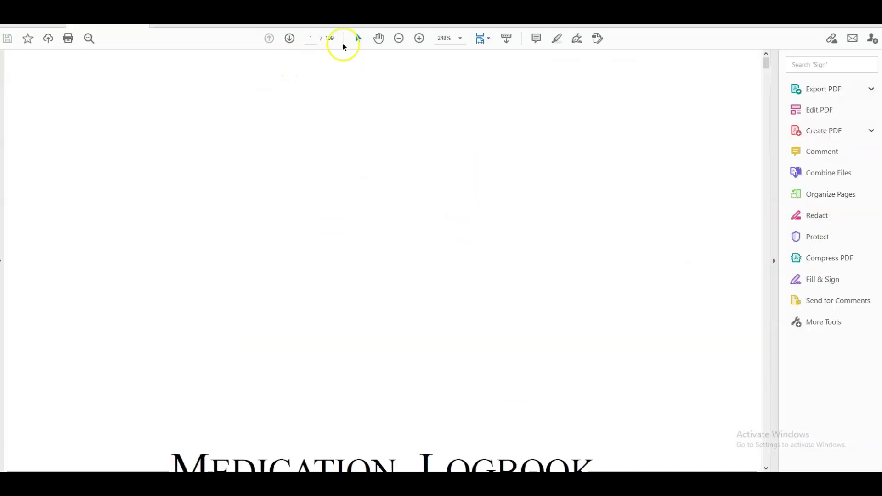
{"action": "left_click", "coordinate": [398, 40]}
{"action": "left_click", "coordinate": [398, 39]}
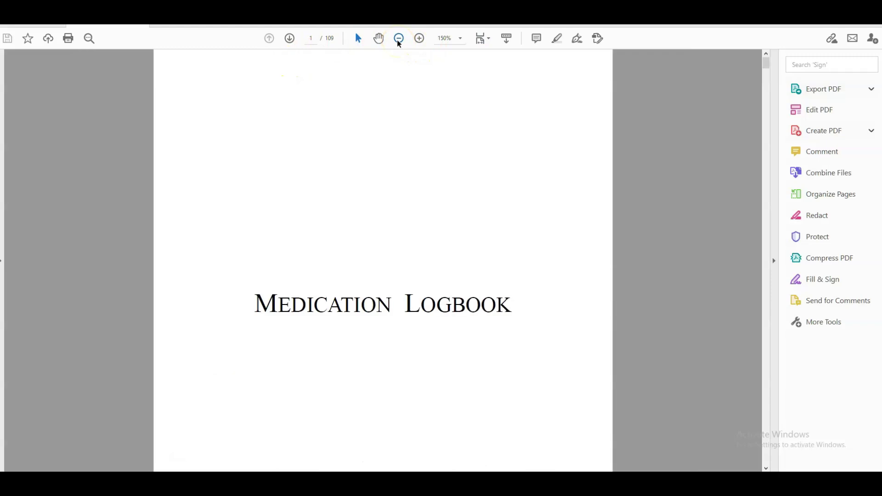
{"action": "left_click", "coordinate": [399, 40]}
{"action": "left_click", "coordinate": [398, 40]}
{"action": "scroll", "coordinate": [591, 176], "scroll_direction": "down", "scroll_amount": 1}
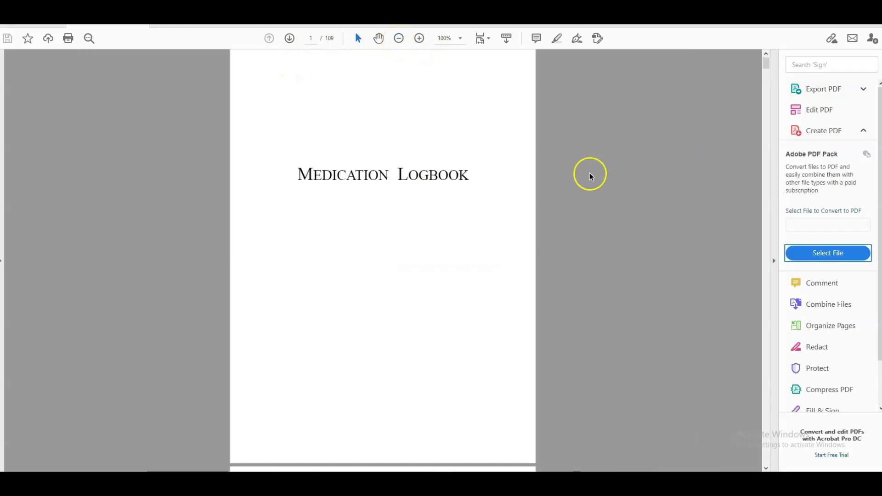
{"action": "scroll", "coordinate": [614, 202], "scroll_direction": "down", "scroll_amount": 3}
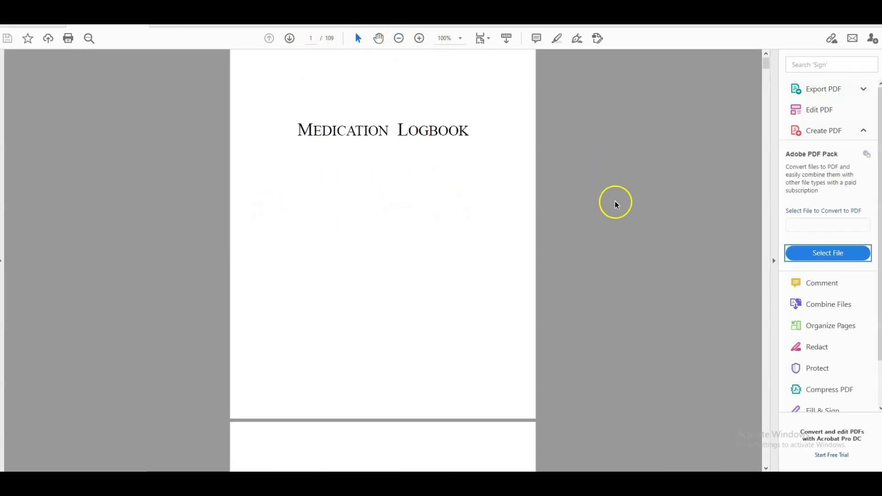
{"action": "scroll", "coordinate": [616, 204], "scroll_direction": "down", "scroll_amount": 12}
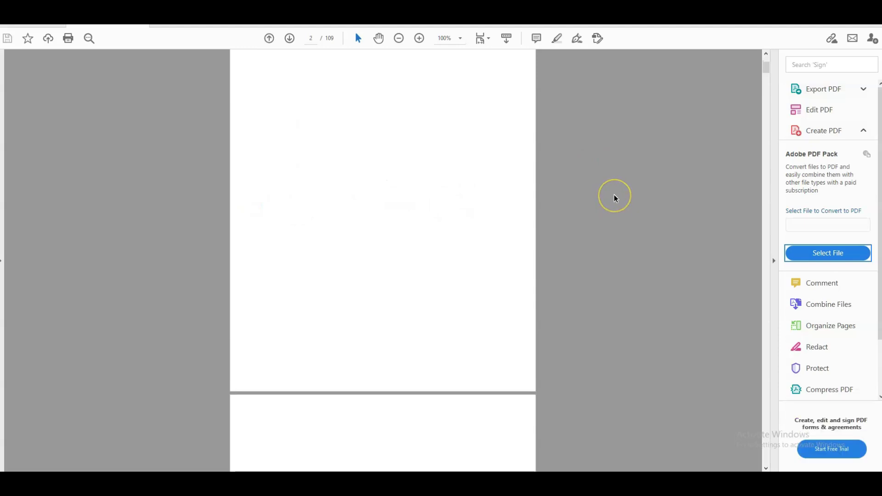
{"action": "scroll", "coordinate": [616, 199], "scroll_direction": "down", "scroll_amount": 7}
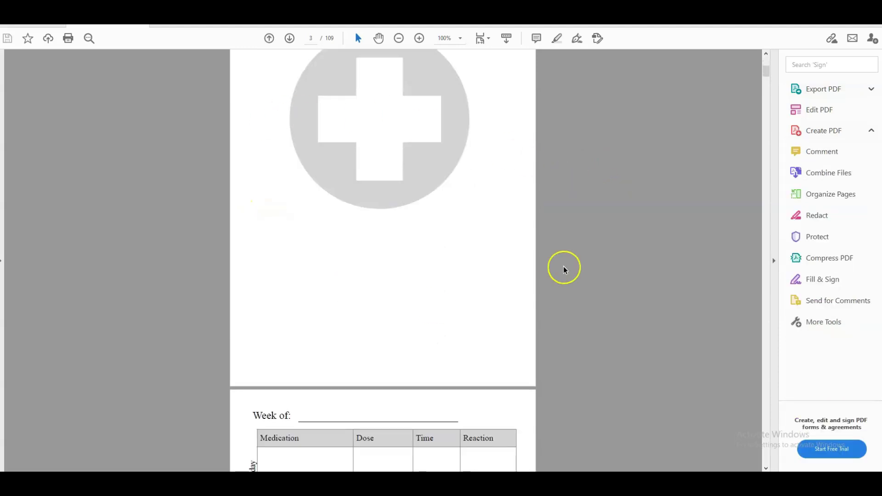
{"action": "scroll", "coordinate": [628, 230], "scroll_direction": "down", "scroll_amount": 2}
{"action": "scroll", "coordinate": [630, 226], "scroll_direction": "down", "scroll_amount": 3}
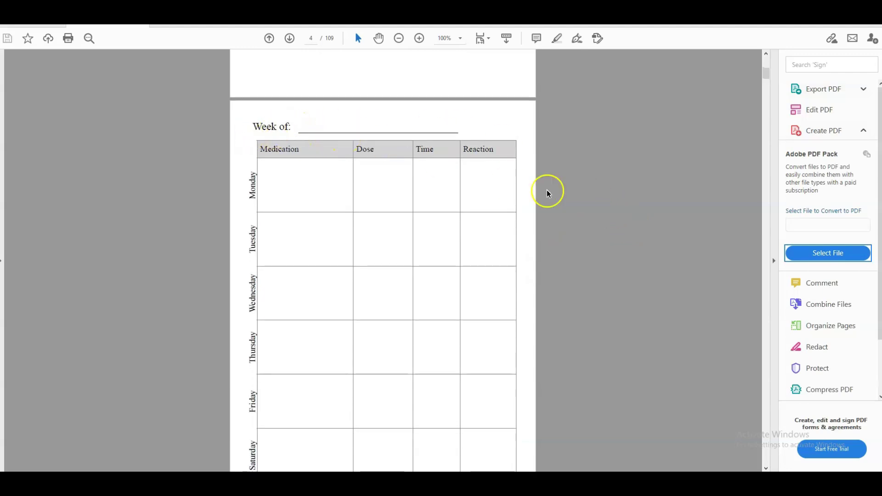
{"action": "scroll", "coordinate": [596, 218], "scroll_direction": "down", "scroll_amount": 1}
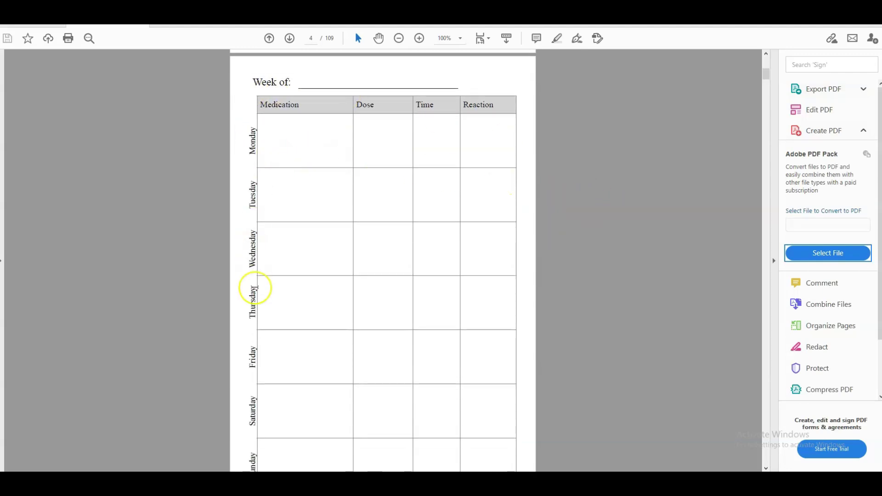
{"action": "scroll", "coordinate": [585, 315], "scroll_direction": "down", "scroll_amount": 2}
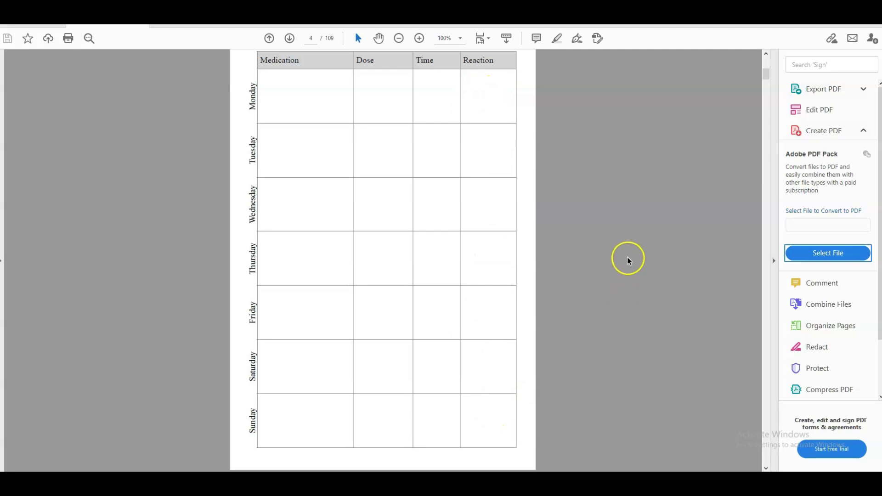
{"action": "scroll", "coordinate": [629, 252], "scroll_direction": "down", "scroll_amount": 6}
{"action": "scroll", "coordinate": [629, 243], "scroll_direction": "down", "scroll_amount": 14}
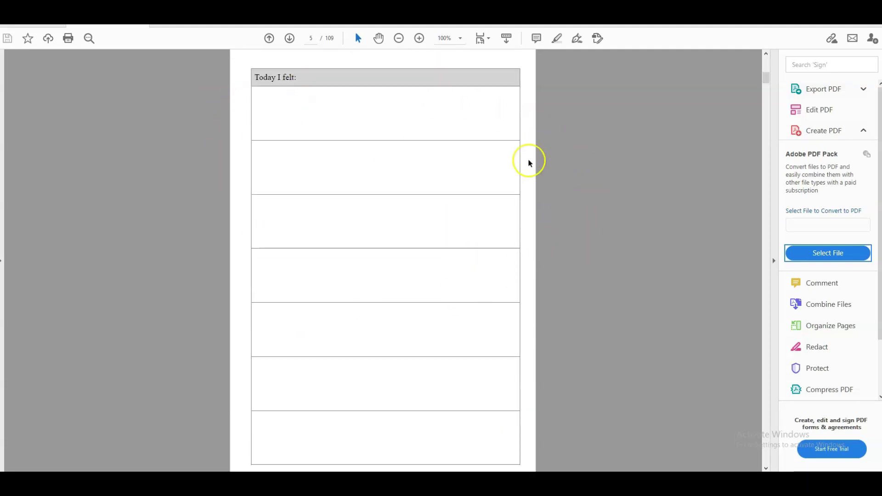
{"action": "scroll", "coordinate": [590, 179], "scroll_direction": "down", "scroll_amount": 3}
{"action": "scroll", "coordinate": [591, 146], "scroll_direction": "down", "scroll_amount": 15}
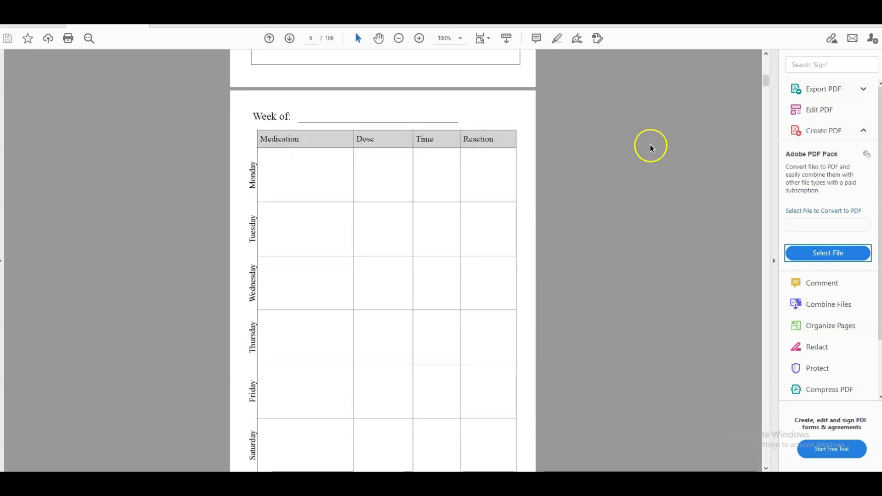
{"action": "scroll", "coordinate": [648, 146], "scroll_direction": "up", "scroll_amount": 4}
{"action": "scroll", "coordinate": [644, 147], "scroll_direction": "up", "scroll_amount": 20}
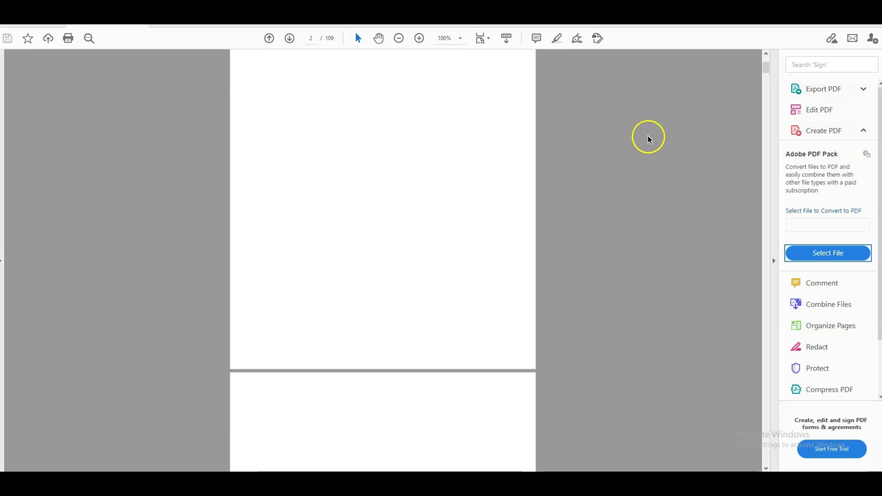
{"action": "scroll", "coordinate": [639, 133], "scroll_direction": "up", "scroll_amount": 15}
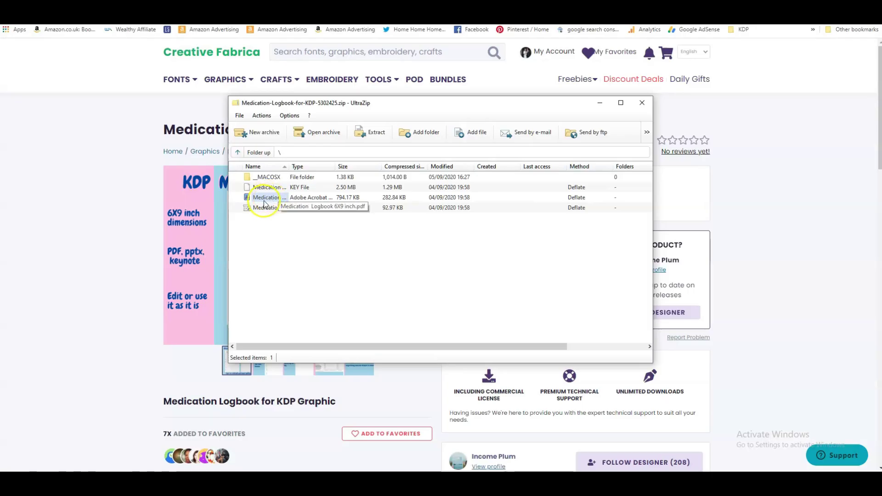
Extract the Medication Logbook PDF from the archive to the Desktop.
{"action": "left_click_drag", "start_coordinate": [387, 109], "coordinate": [217, 117]}
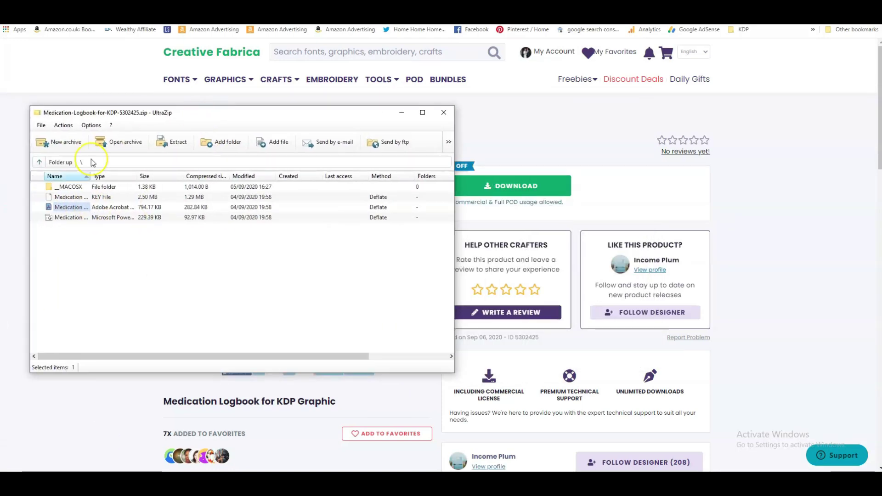
{"action": "right_click", "coordinate": [60, 205]}
{"action": "left_click", "coordinate": [101, 224]}
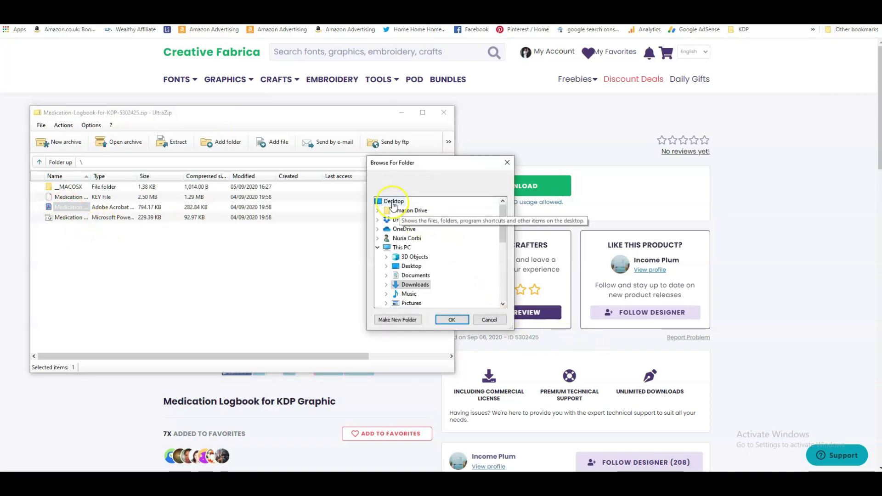
{"action": "left_click", "coordinate": [393, 202]}
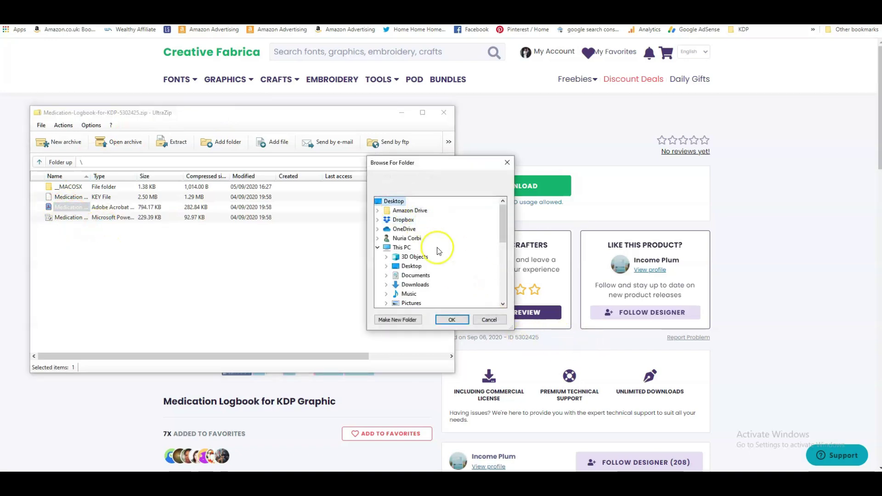
{"action": "left_click", "coordinate": [452, 320]}
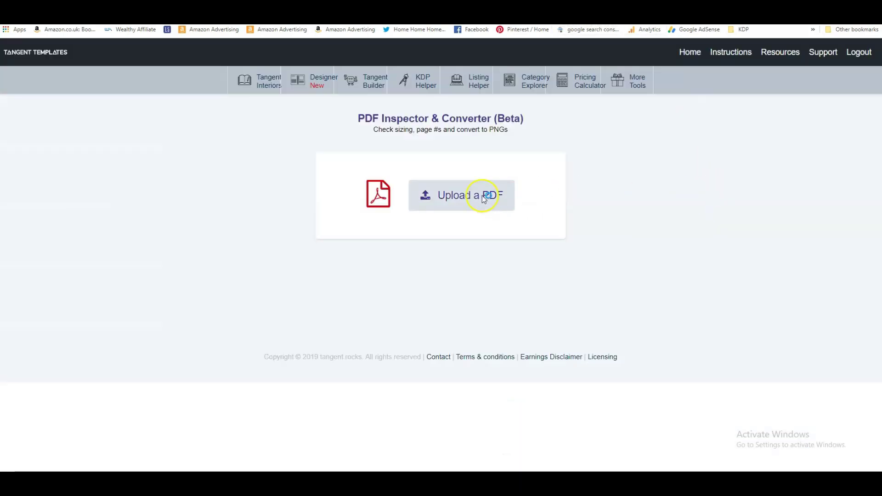
Upload the logbook PDF and review its 109-page, 6" x 9" no-bleed sizing, margins and metadata.
{"action": "left_click", "coordinate": [481, 195]}
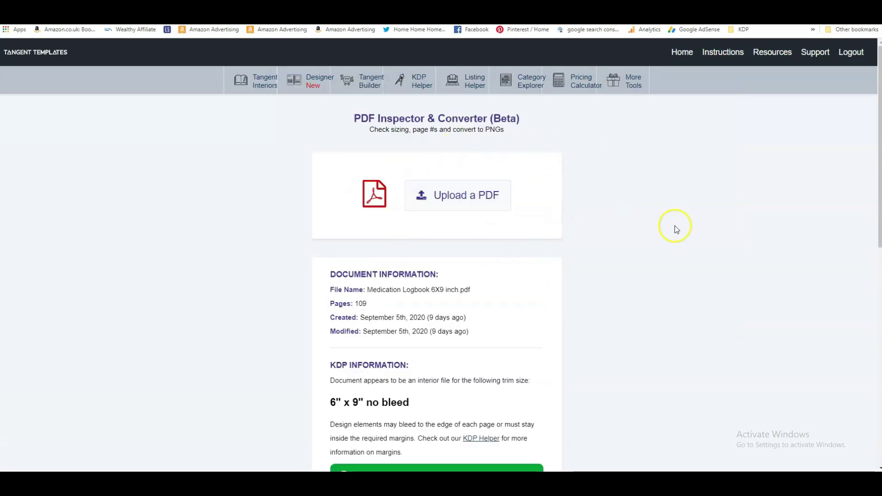
{"action": "scroll", "coordinate": [647, 241], "scroll_direction": "down", "scroll_amount": 1}
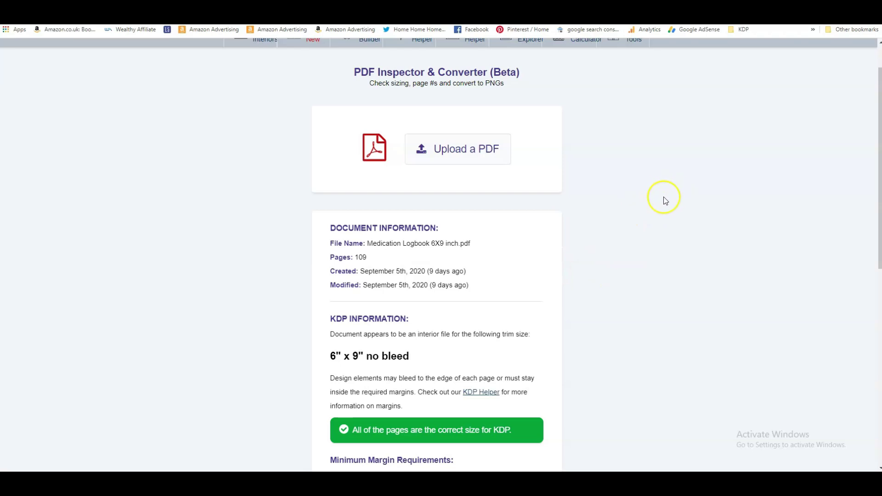
{"action": "scroll", "coordinate": [668, 194], "scroll_direction": "down", "scroll_amount": 2}
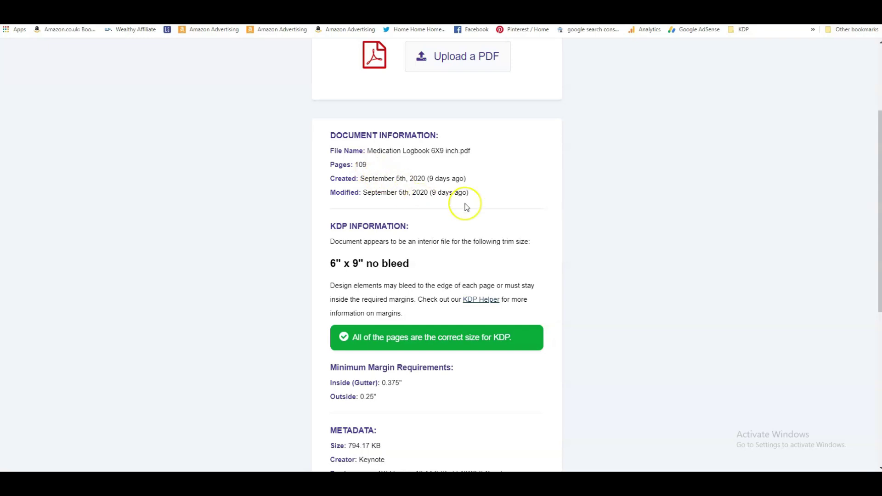
{"action": "scroll", "coordinate": [603, 234], "scroll_direction": "down", "scroll_amount": 1}
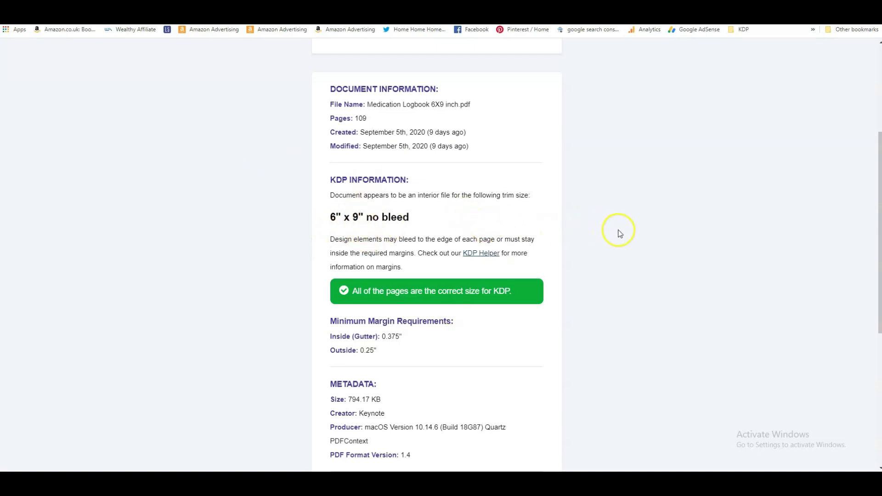
{"action": "scroll", "coordinate": [620, 228], "scroll_direction": "up", "scroll_amount": 4}
{"action": "scroll", "coordinate": [581, 256], "scroll_direction": "down", "scroll_amount": 5}
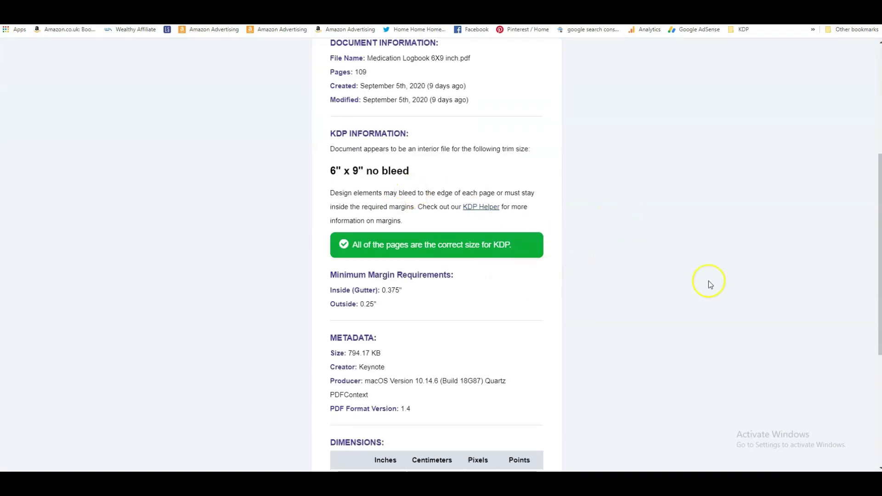
{"action": "scroll", "coordinate": [693, 276], "scroll_direction": "down", "scroll_amount": 2}
{"action": "scroll", "coordinate": [682, 264], "scroll_direction": "down", "scroll_amount": 2}
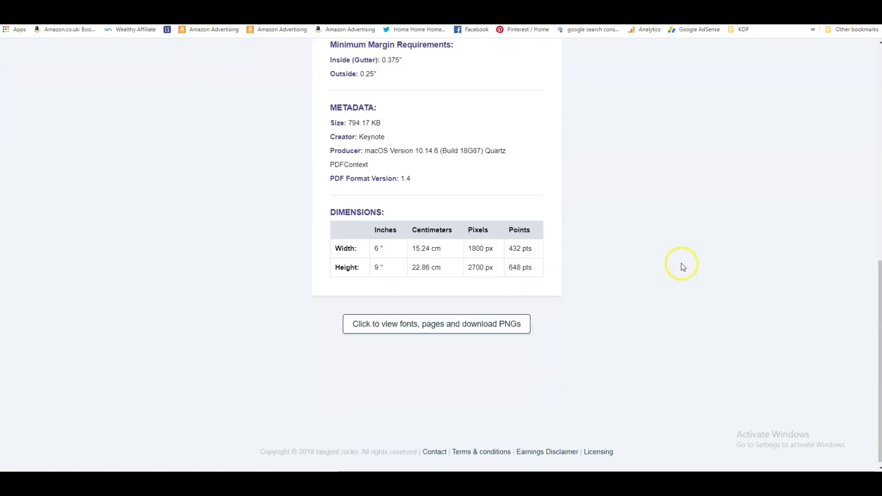
{"action": "scroll", "coordinate": [625, 207], "scroll_direction": "up", "scroll_amount": 2}
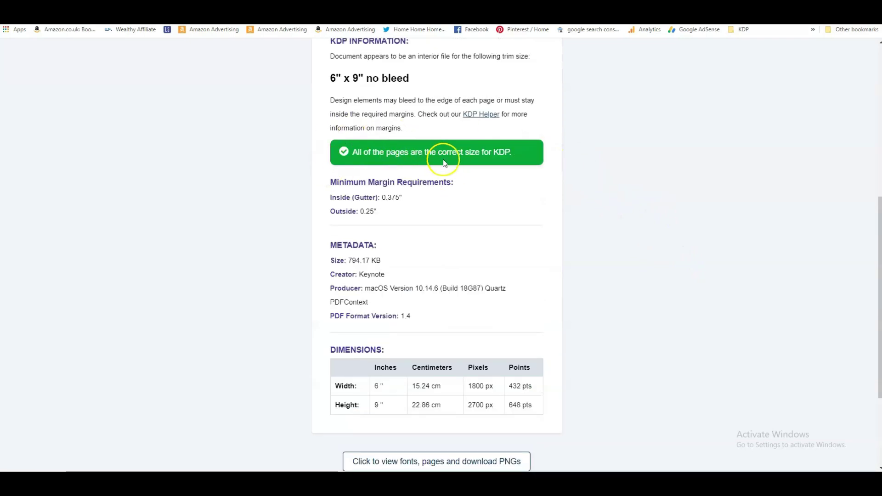
{"action": "scroll", "coordinate": [580, 225], "scroll_direction": "down", "scroll_amount": 3}
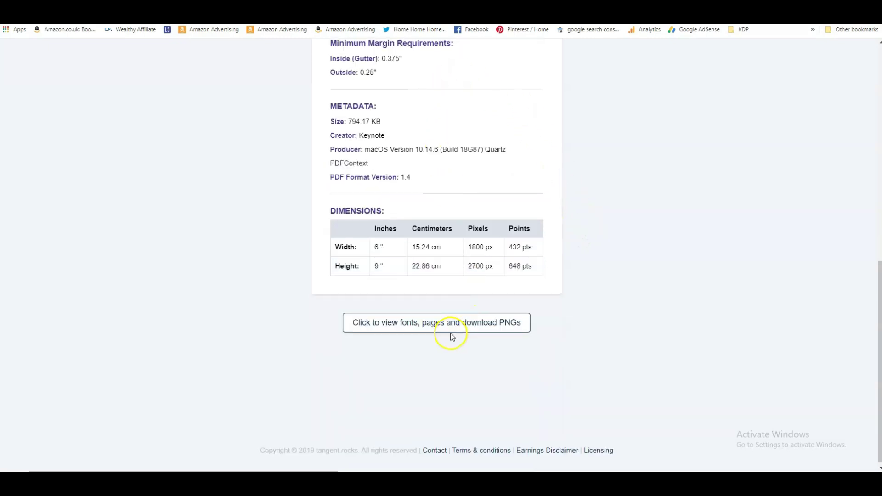
{"action": "left_click", "coordinate": [372, 332]}
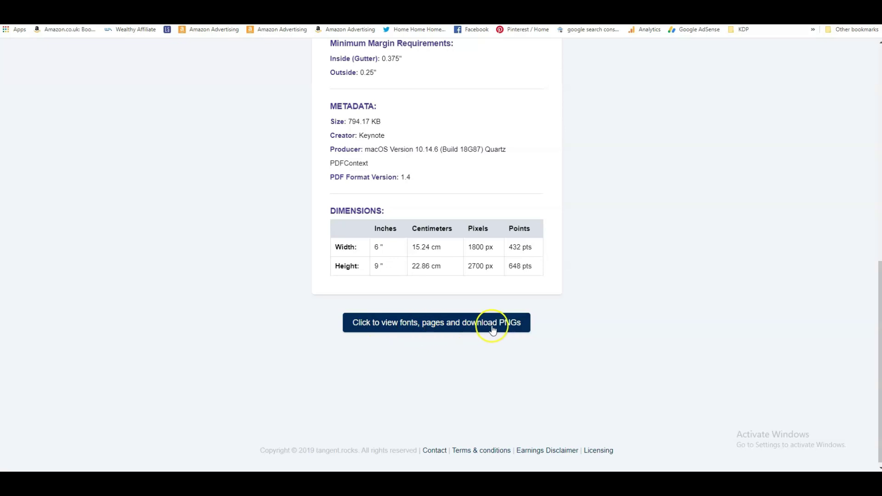
Reveal the font check and page previews, reviewing the 'No fonts found' notice and first pages.
{"action": "left_click", "coordinate": [459, 326]}
{"action": "scroll", "coordinate": [707, 304], "scroll_direction": "down", "scroll_amount": 2}
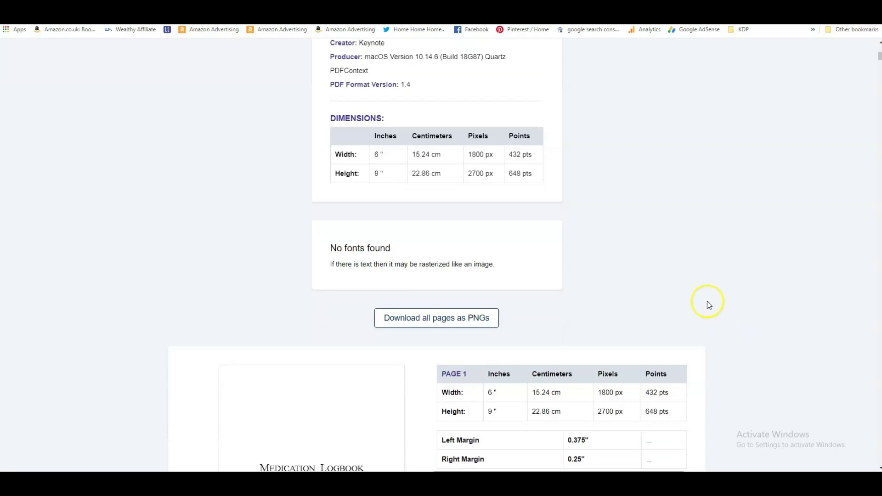
{"action": "scroll", "coordinate": [531, 321], "scroll_direction": "down", "scroll_amount": 4}
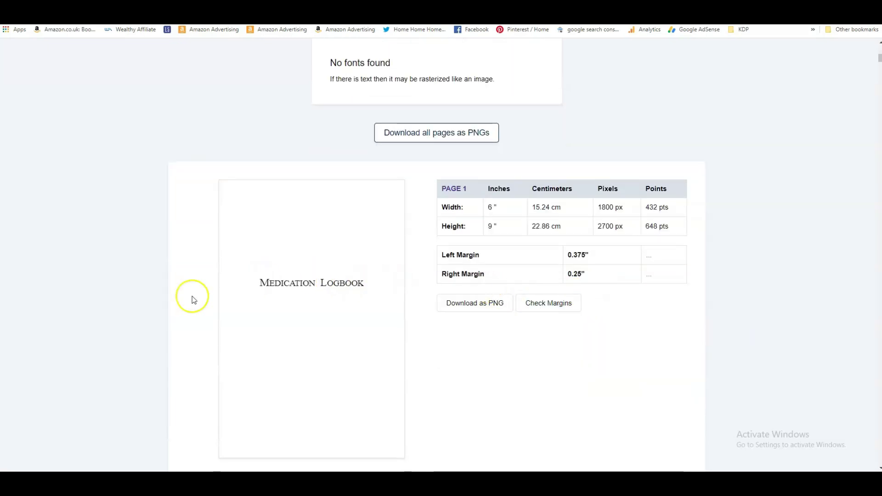
{"action": "scroll", "coordinate": [417, 324], "scroll_direction": "down", "scroll_amount": 5}
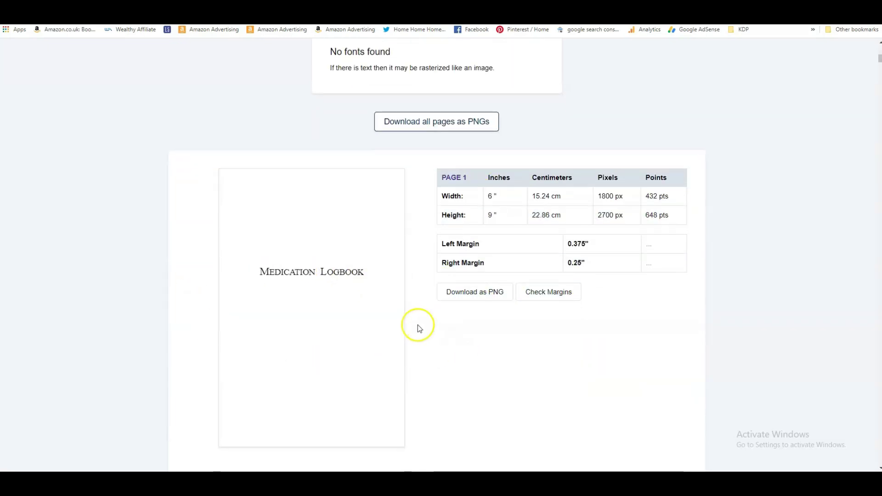
{"action": "scroll", "coordinate": [429, 316], "scroll_direction": "down", "scroll_amount": 3}
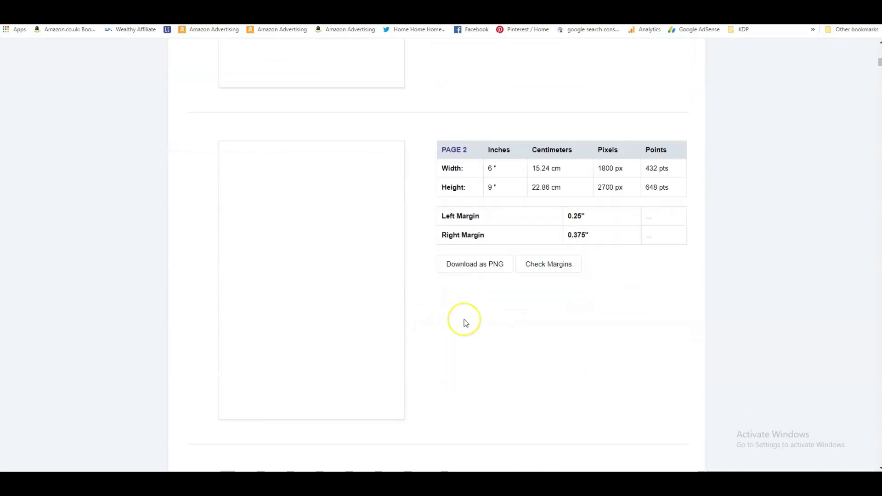
{"action": "scroll", "coordinate": [465, 322], "scroll_direction": "up", "scroll_amount": 6}
{"action": "scroll", "coordinate": [381, 416], "scroll_direction": "down", "scroll_amount": 16}
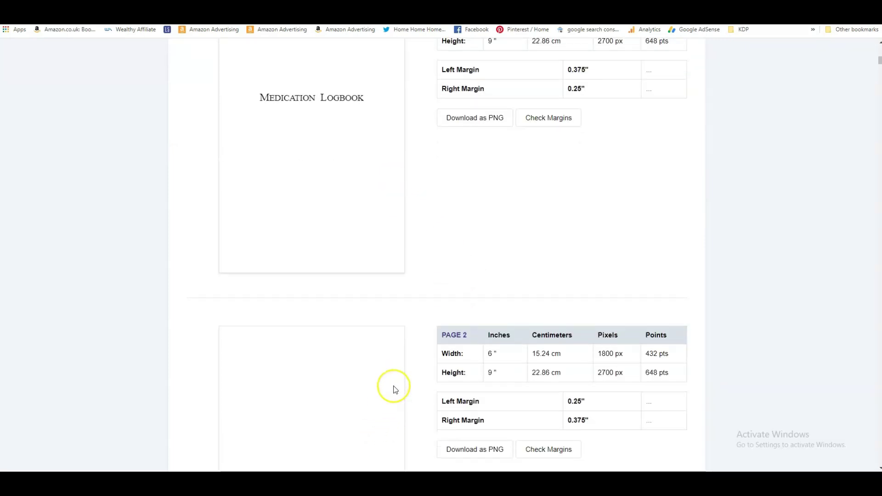
{"action": "scroll", "coordinate": [463, 379], "scroll_direction": "down", "scroll_amount": 6}
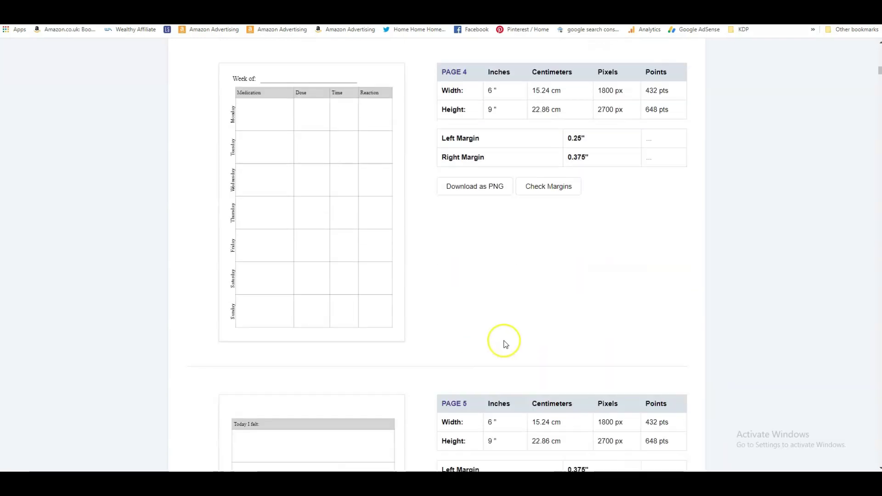
{"action": "scroll", "coordinate": [844, 279], "scroll_direction": "up", "scroll_amount": 5}
{"action": "scroll", "coordinate": [845, 280], "scroll_direction": "up", "scroll_amount": 20}
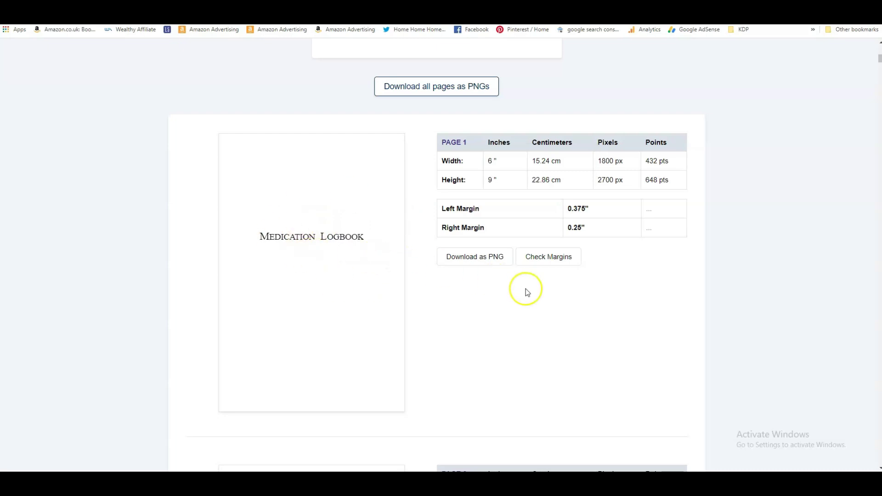
{"action": "scroll", "coordinate": [535, 269], "scroll_direction": "down", "scroll_amount": 10}
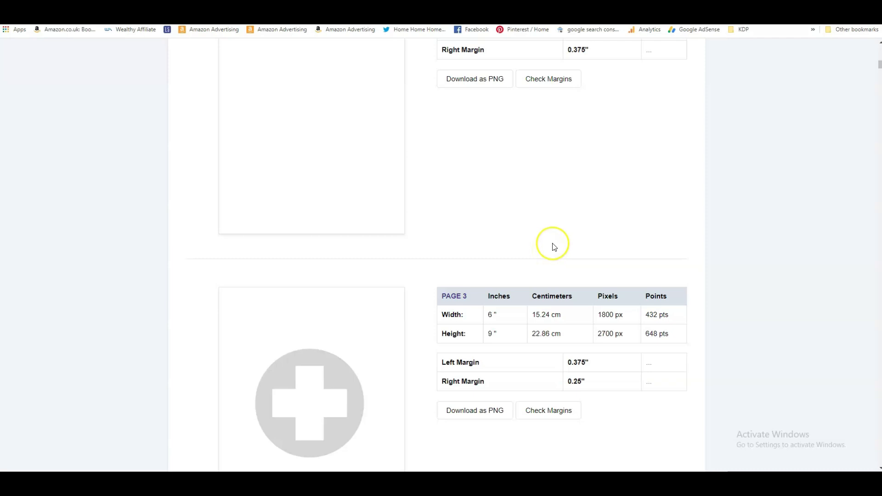
{"action": "scroll", "coordinate": [548, 248], "scroll_direction": "down", "scroll_amount": 3}
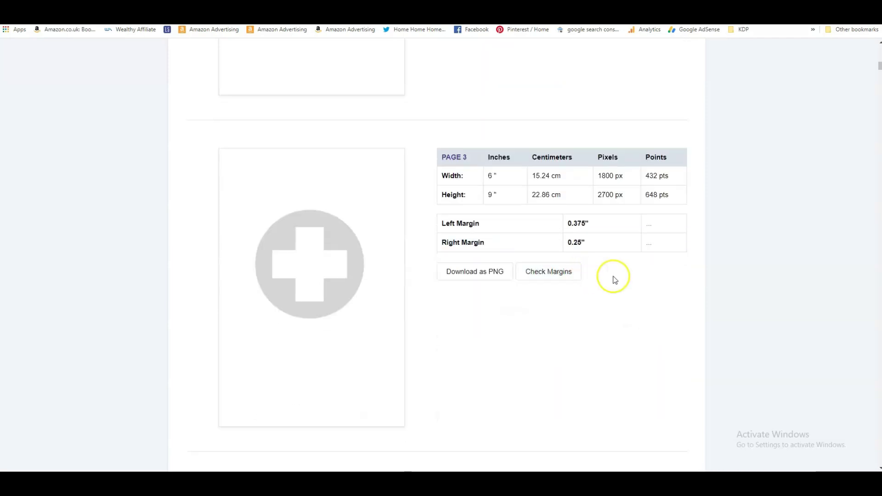
{"action": "scroll", "coordinate": [625, 276], "scroll_direction": "down", "scroll_amount": 1}
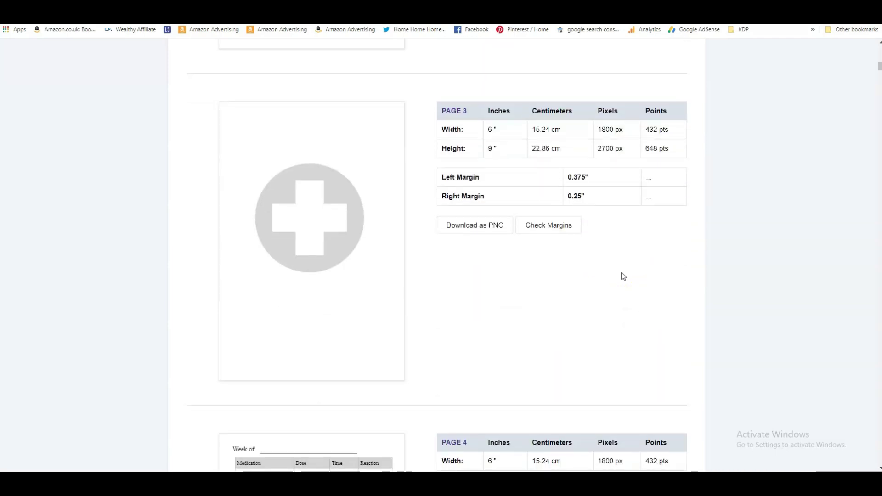
Check the remaining pages through 109: 6" x 9" with margins alternating 0.25" and 0.375".
{"action": "left_click", "coordinate": [620, 275]}
{"action": "scroll", "coordinate": [618, 271], "scroll_direction": "down", "scroll_amount": 2}
{"action": "scroll", "coordinate": [574, 244], "scroll_direction": "down", "scroll_amount": 2}
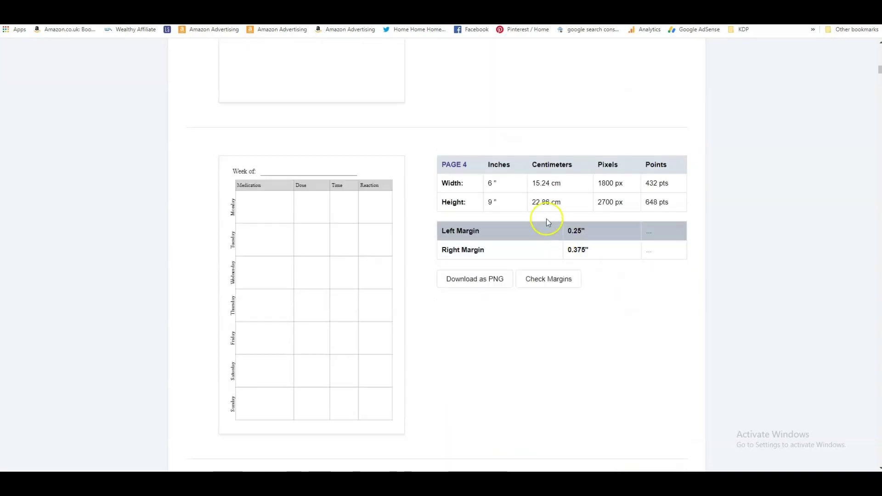
{"action": "scroll", "coordinate": [548, 222], "scroll_direction": "up", "scroll_amount": 3}
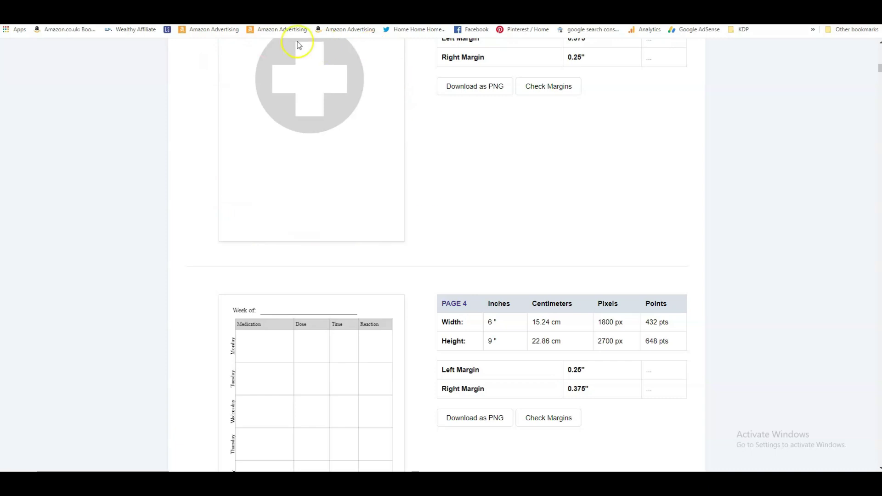
{"action": "scroll", "coordinate": [673, 244], "scroll_direction": "down", "scroll_amount": 3}
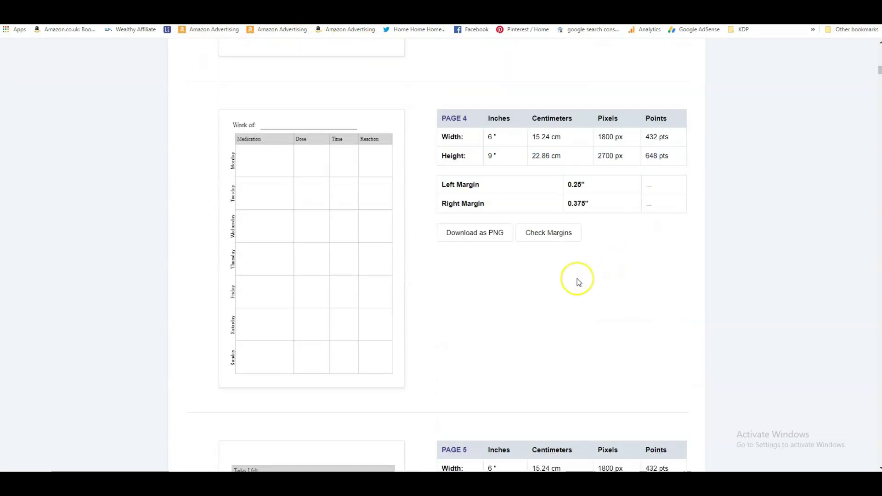
{"action": "scroll", "coordinate": [575, 271], "scroll_direction": "down", "scroll_amount": 2}
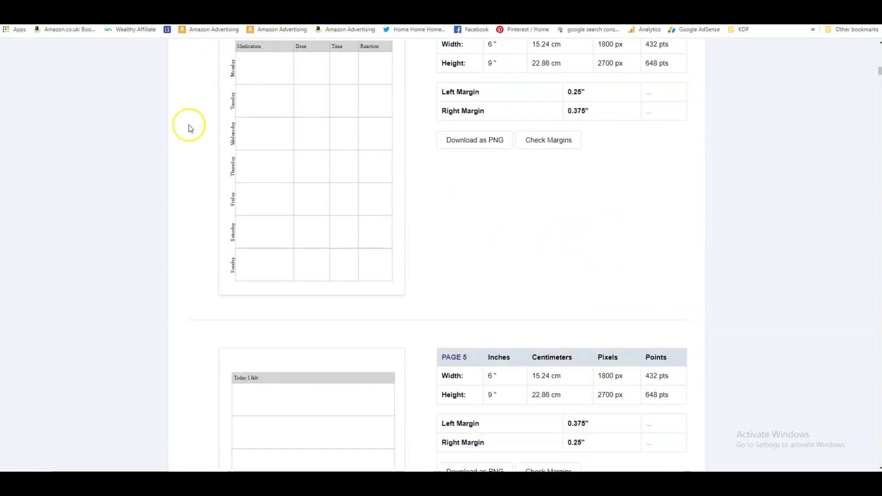
{"action": "scroll", "coordinate": [575, 217], "scroll_direction": "down", "scroll_amount": 8}
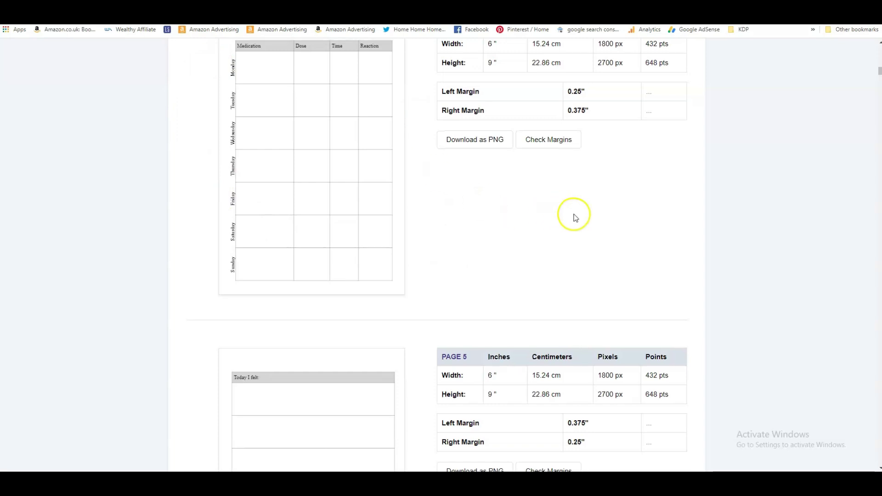
{"action": "scroll", "coordinate": [575, 217], "scroll_direction": "down", "scroll_amount": 9}
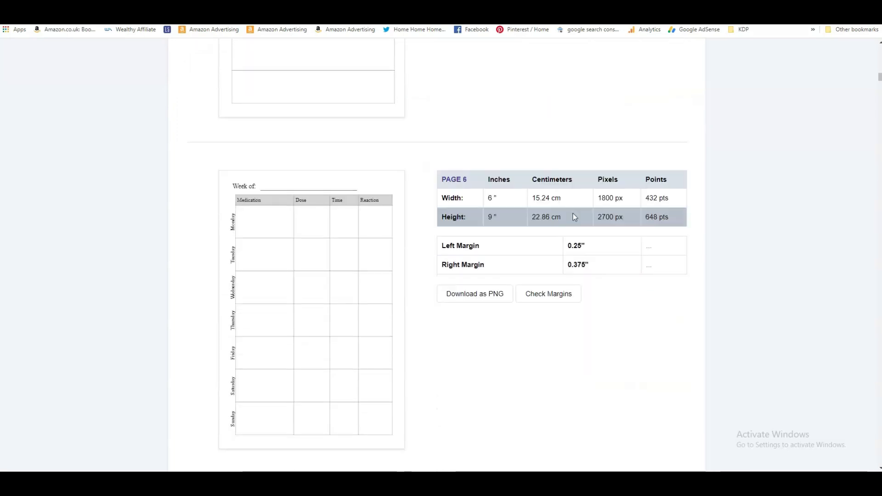
{"action": "scroll", "coordinate": [575, 216], "scroll_direction": "up", "scroll_amount": 4}
{"action": "scroll", "coordinate": [575, 218], "scroll_direction": "up", "scroll_amount": 13}
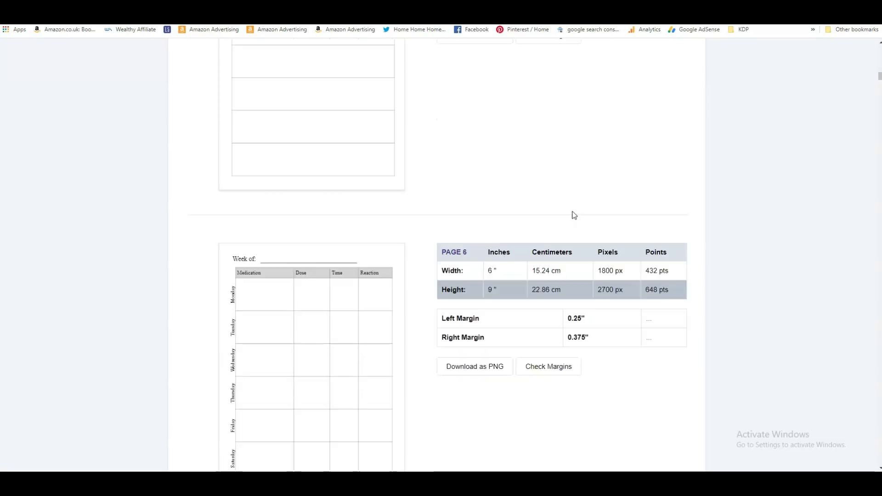
{"action": "left_click", "coordinate": [347, 131]}
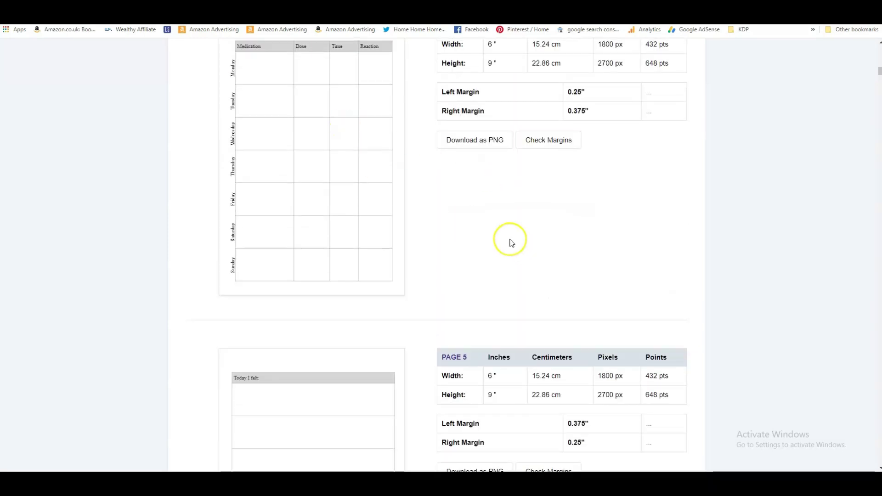
{"action": "scroll", "coordinate": [508, 239], "scroll_direction": "down", "scroll_amount": 3}
{"action": "scroll", "coordinate": [643, 257], "scroll_direction": "down", "scroll_amount": 20}
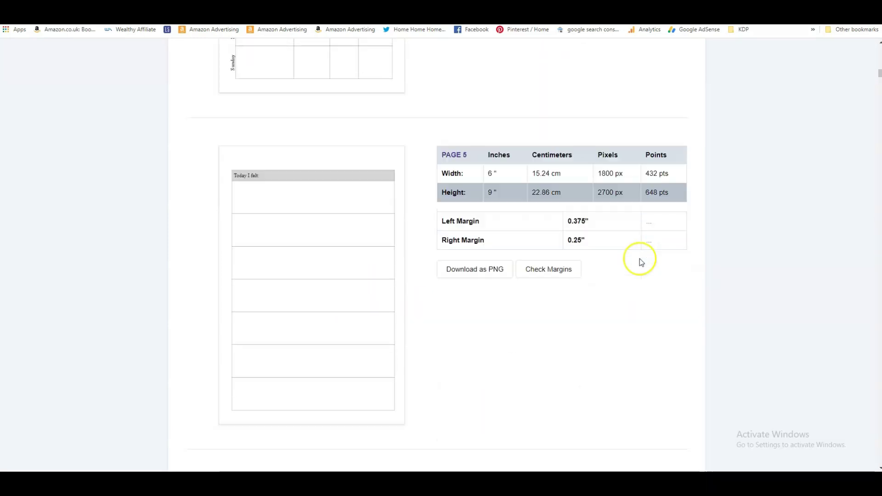
{"action": "scroll", "coordinate": [650, 248], "scroll_direction": "down", "scroll_amount": 8}
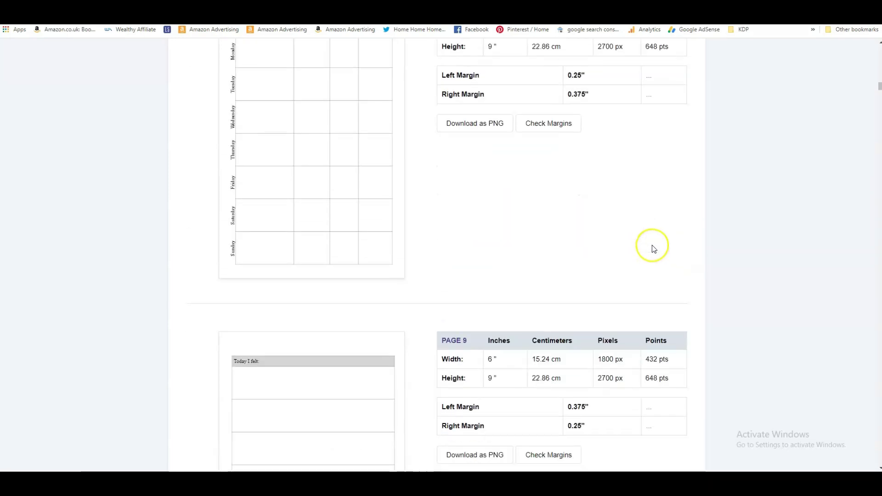
{"action": "left_click_drag", "start_coordinate": [881, 95], "coordinate": [880, 455]}
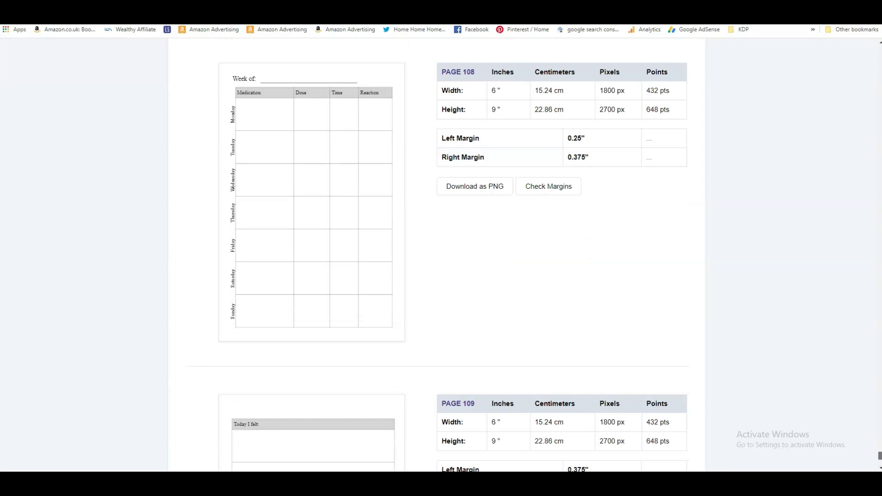
Download page 4 (weekly medication log) and page 5 (Today I felt) as PNG images.
{"action": "left_click_drag", "start_coordinate": [879, 456], "coordinate": [880, 56]}
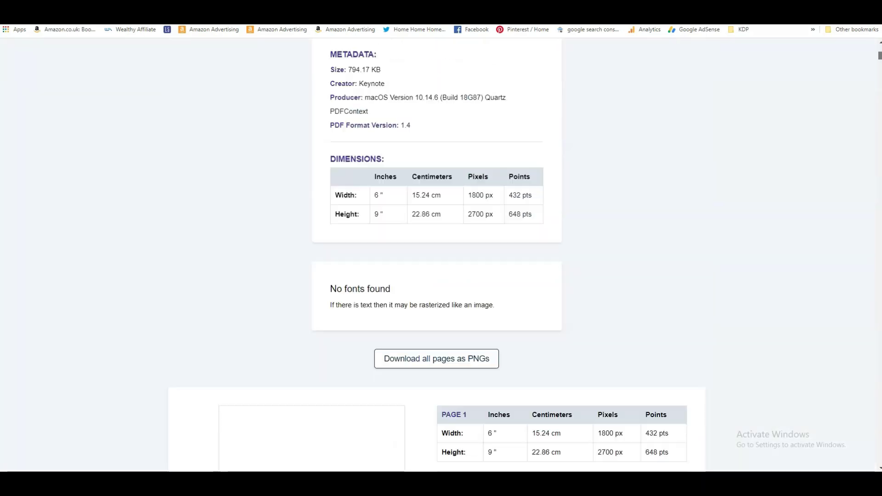
{"action": "scroll", "coordinate": [714, 152], "scroll_direction": "down", "scroll_amount": 20}
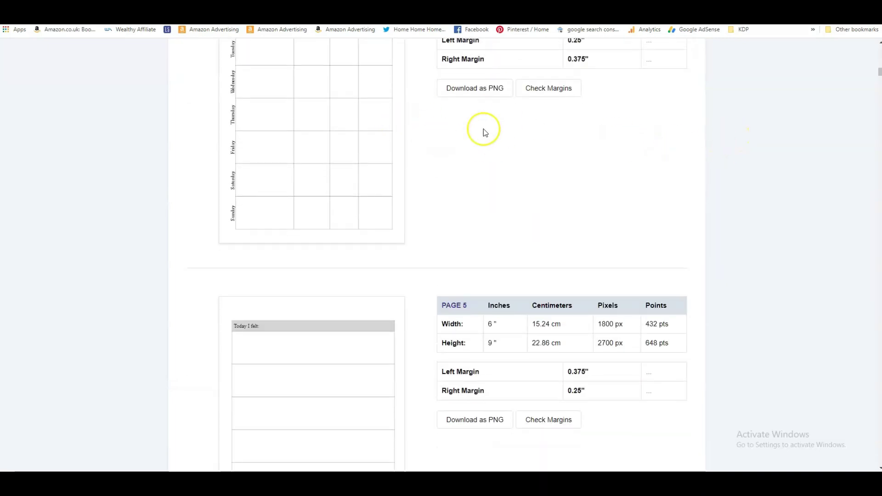
{"action": "left_click", "coordinate": [478, 89]}
{"action": "scroll", "coordinate": [649, 192], "scroll_direction": "down", "scroll_amount": 5}
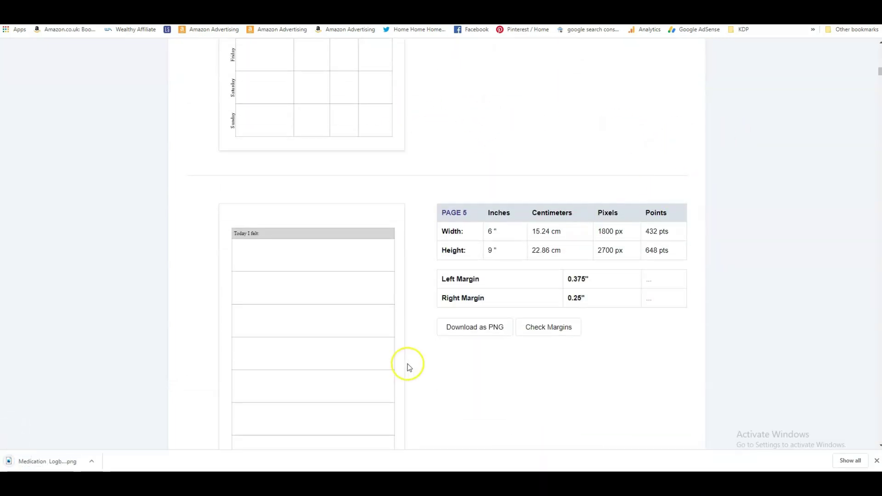
{"action": "left_click", "coordinate": [467, 183]}
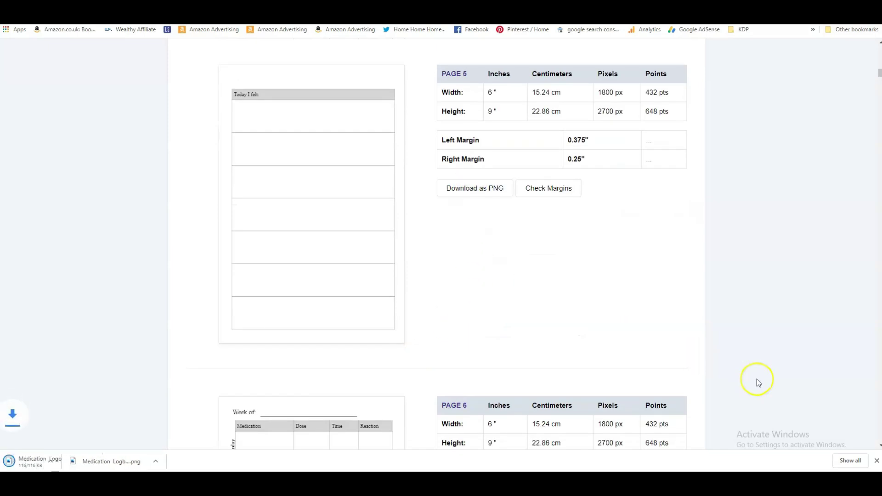